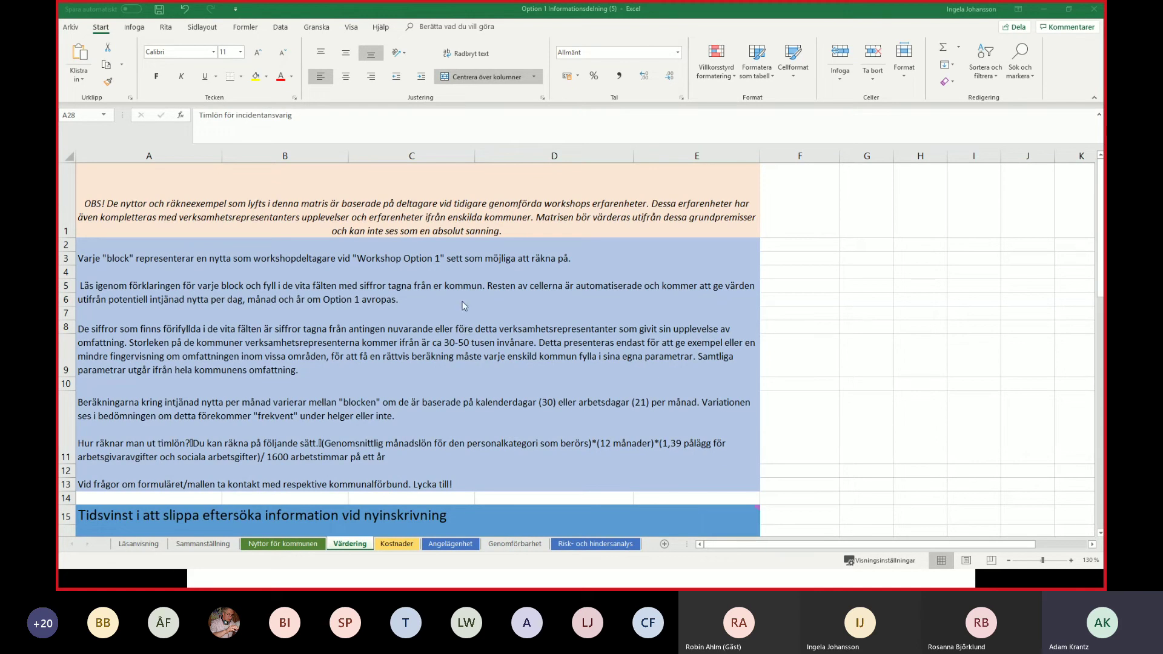
# Examine the instructions and the block on time saved searching for information at new admissions on the Värdering sheet.
pyautogui.scroll(-1, 465, 306)
pyautogui.scroll(-3, 464, 305)
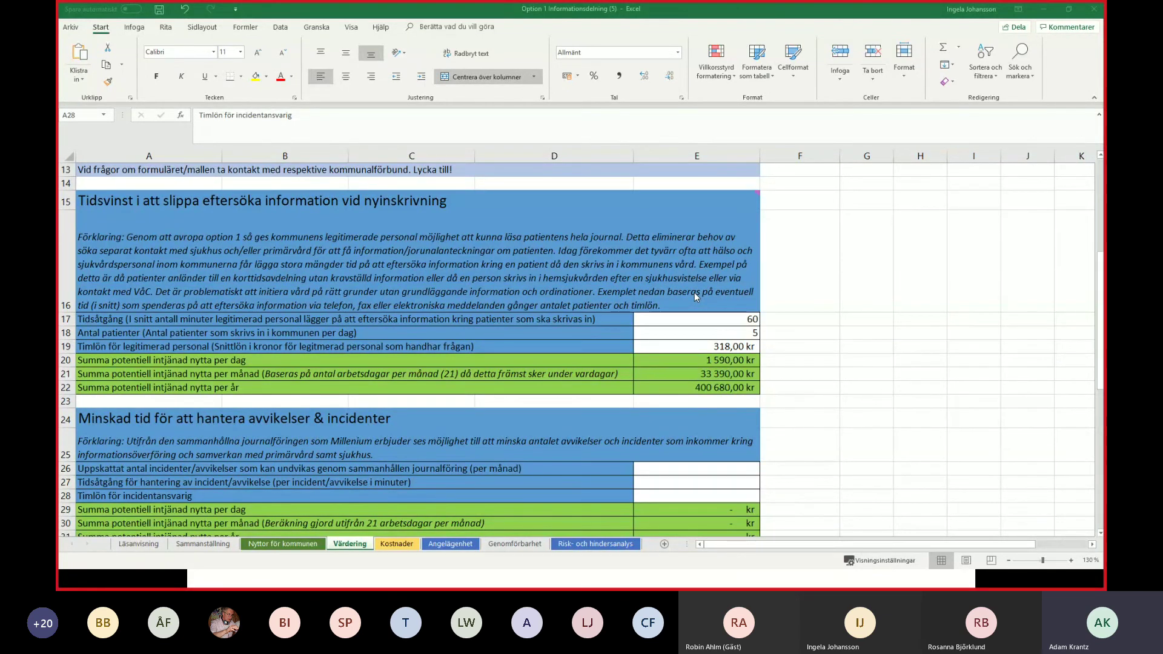
pyautogui.scroll(-1, 694, 293)
pyautogui.scroll(2, 695, 292)
pyautogui.scroll(-1, 695, 292)
pyautogui.scroll(1, 695, 293)
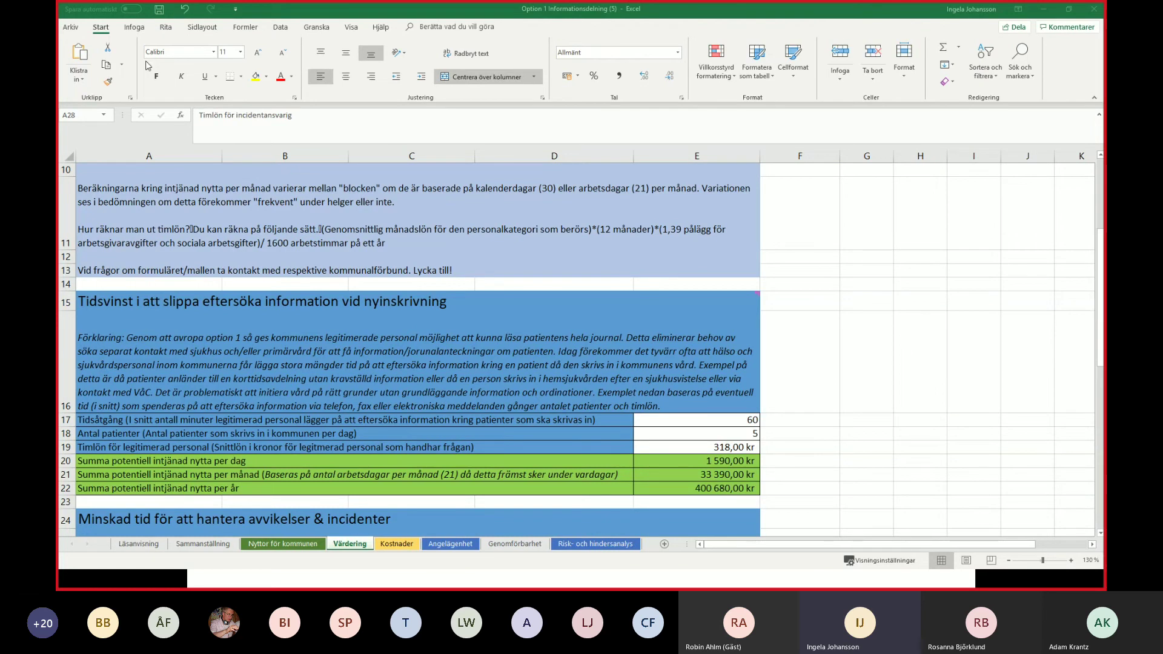
# Open the Kostnader sheet and review the direct, indirect and municipality-specific cost items with their comments at an enlarged view.
pyautogui.click(397, 545)
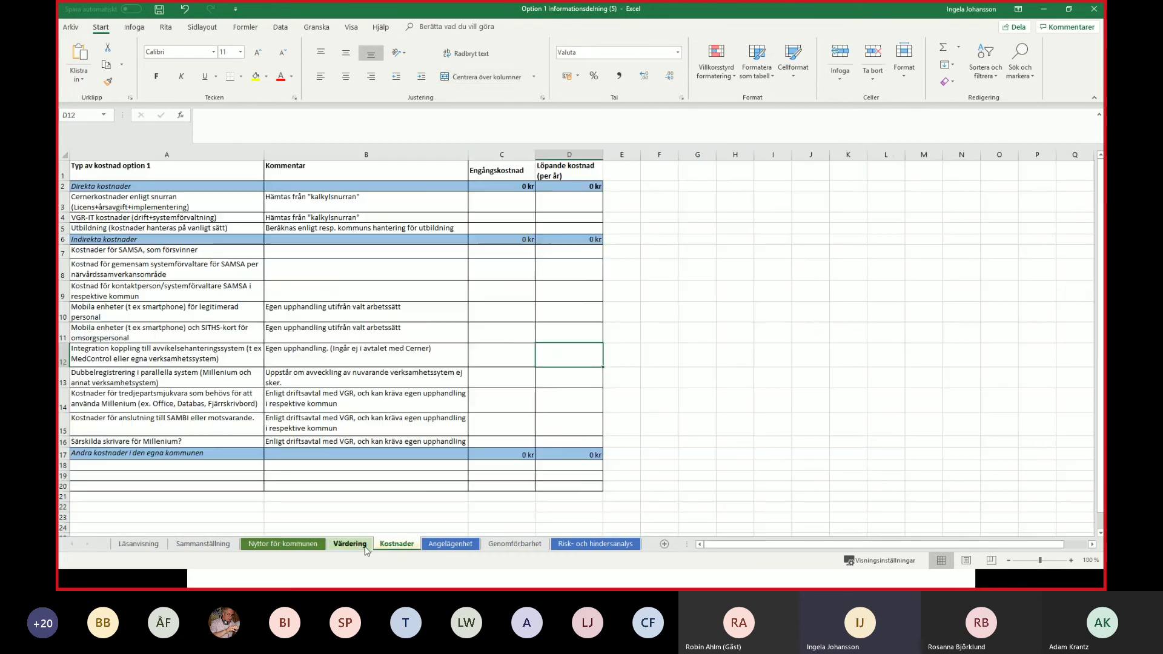
pyautogui.click(272, 365)
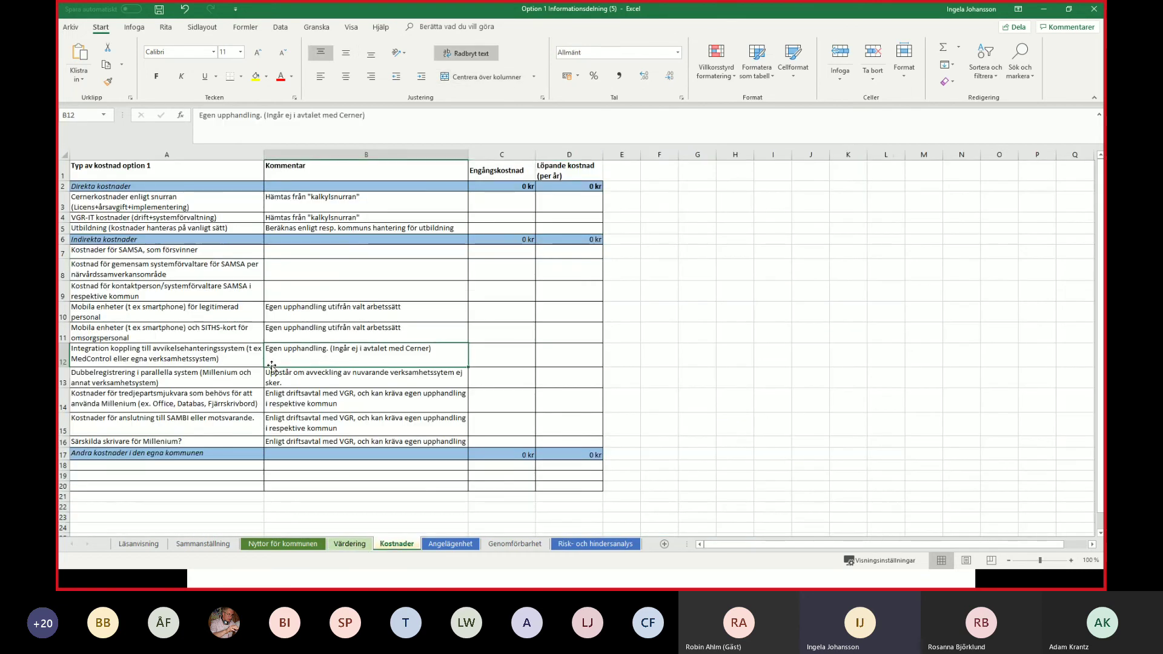
pyautogui.keyDown('ctrl'); pyautogui.scroll(3, 261, 358); pyautogui.keyUp('ctrl')
pyautogui.keyDown('ctrl'); pyautogui.scroll(1, 259, 356); pyautogui.keyUp('ctrl')
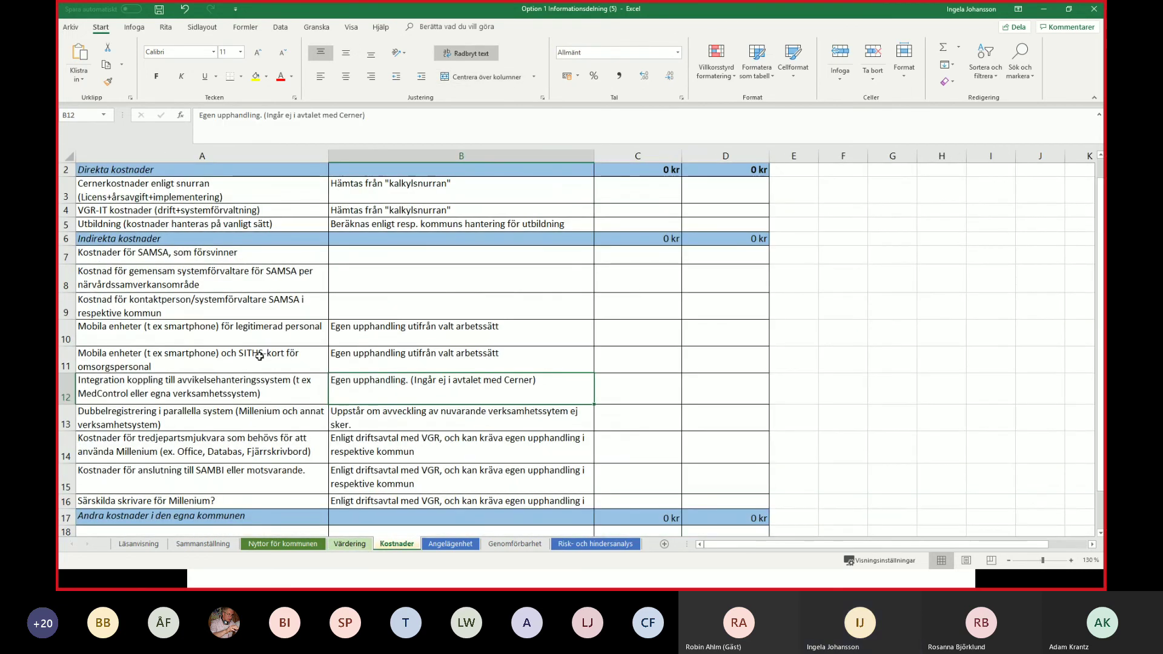
pyautogui.scroll(1, 260, 355)
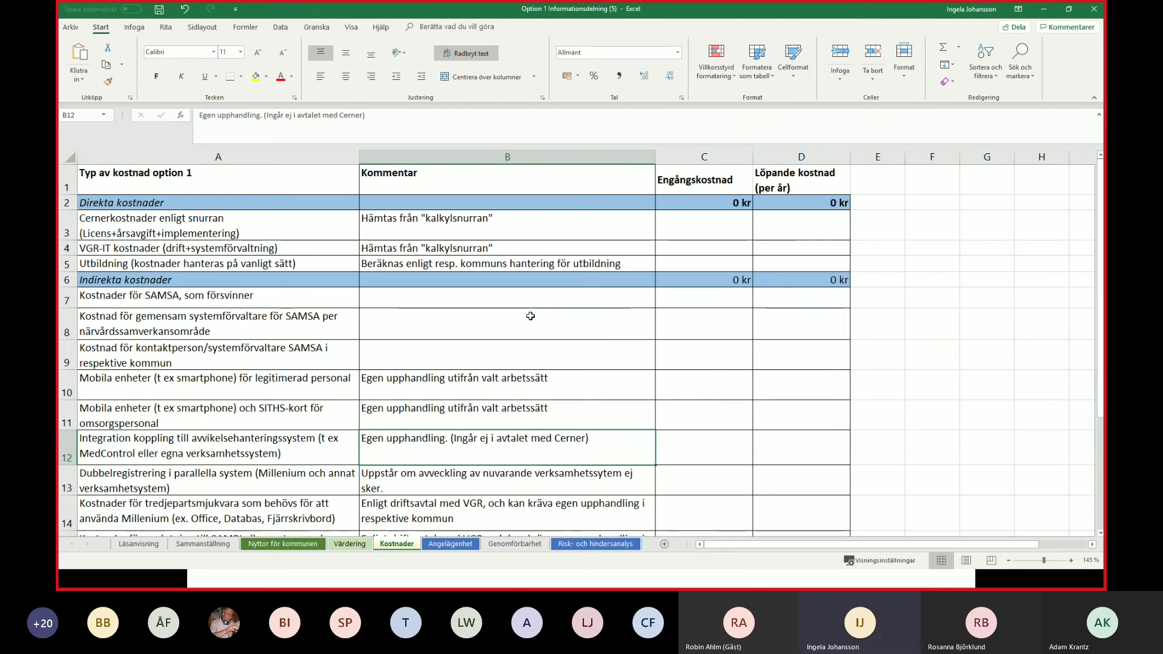
pyautogui.scroll(-2, 531, 315)
pyautogui.scroll(1, 545, 303)
pyautogui.scroll(1, 544, 302)
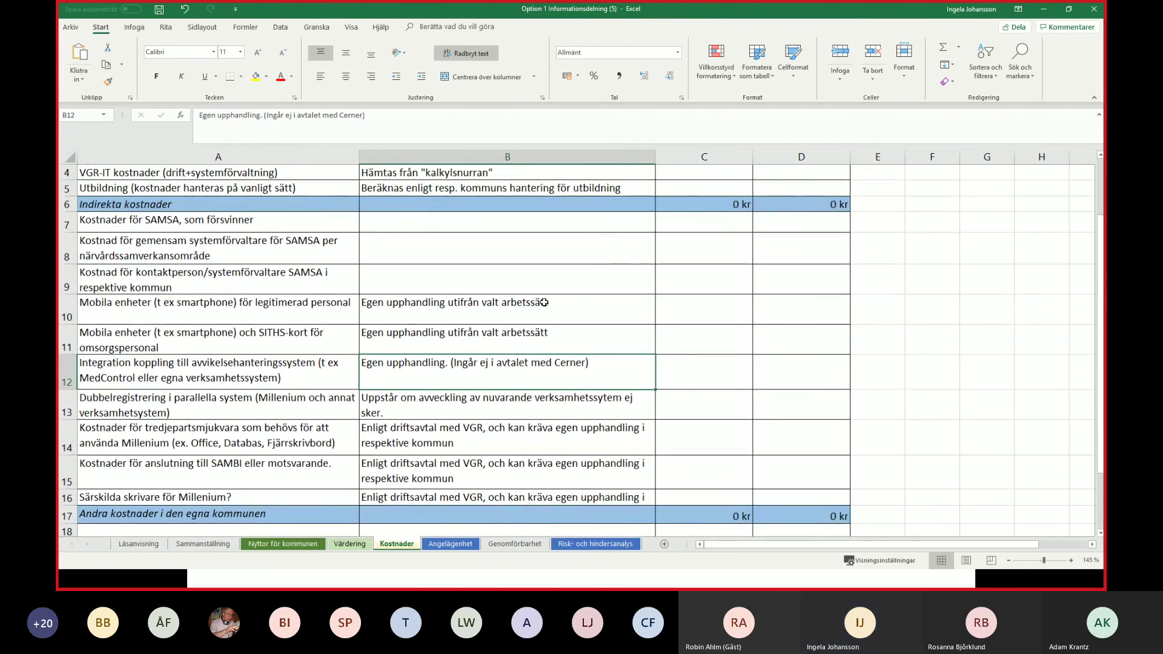
pyautogui.scroll(-1, 545, 302)
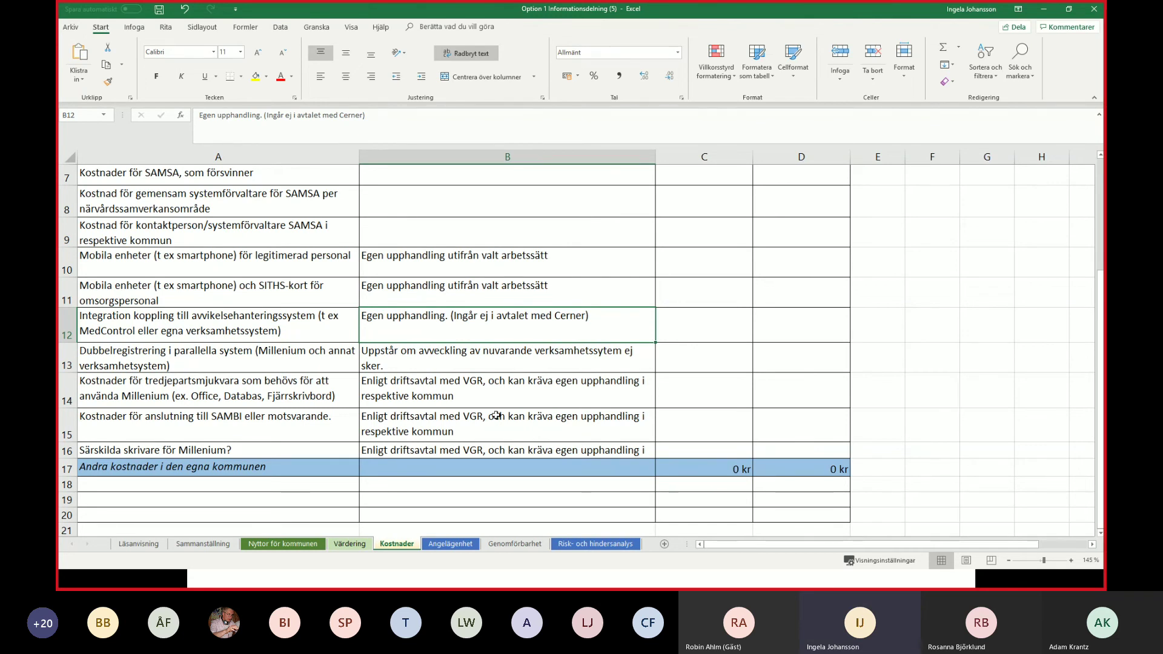
# Open the Angelägenhet sheet and look through the Måluppfyllnad och strategier and Politisk angelägenhet parameters at an enlarged view.
pyautogui.click(468, 548)
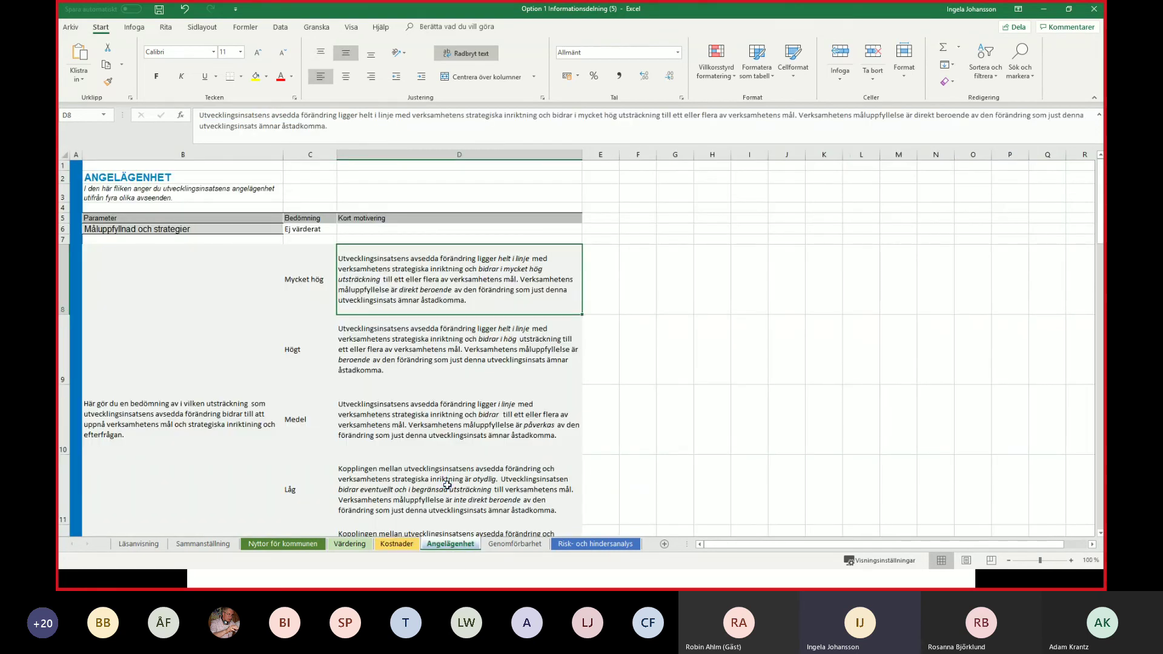
pyautogui.keyDown('ctrl'); pyautogui.scroll(4, 447, 485); pyautogui.keyUp('ctrl')
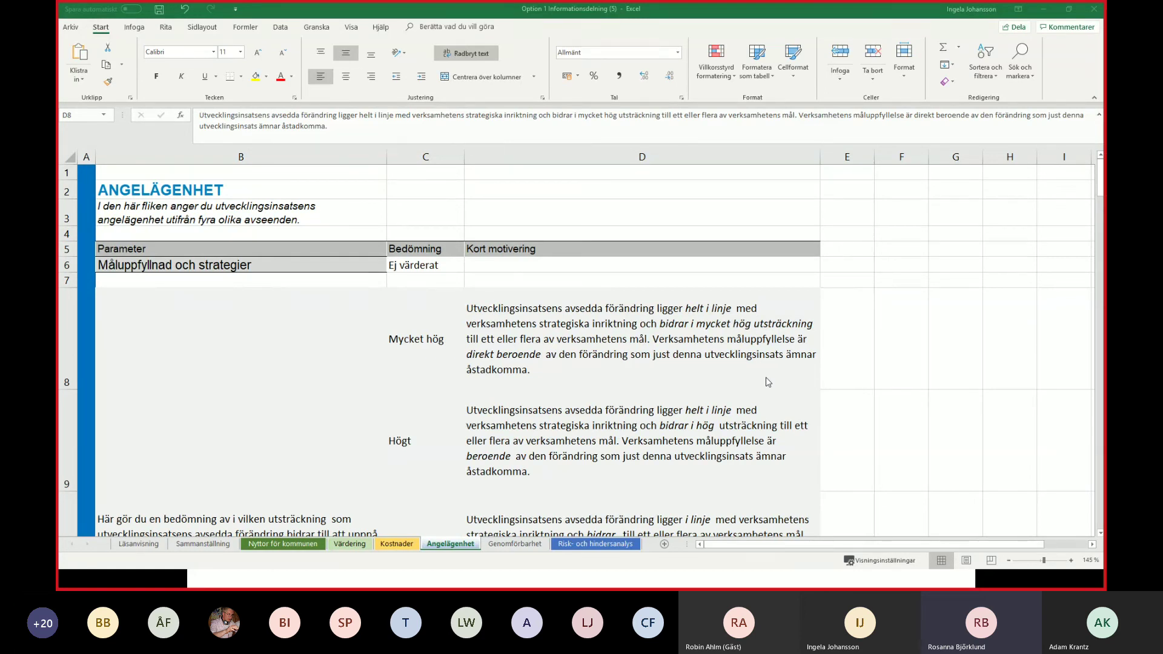
pyautogui.scroll(-10, 768, 381)
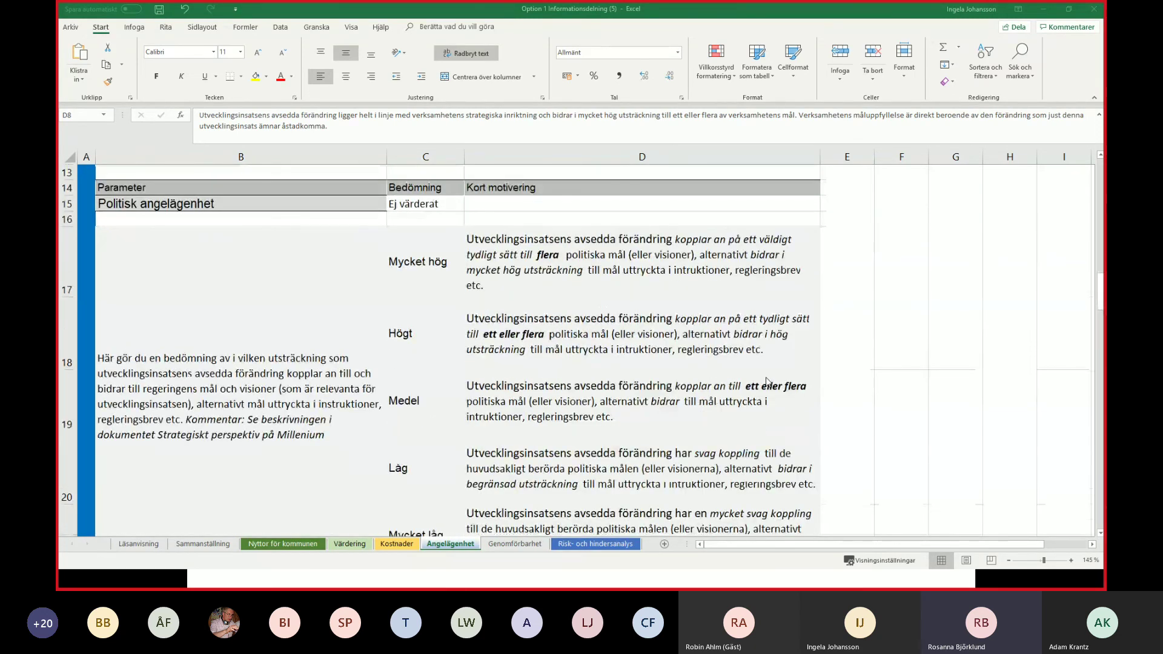
pyautogui.scroll(1, 768, 381)
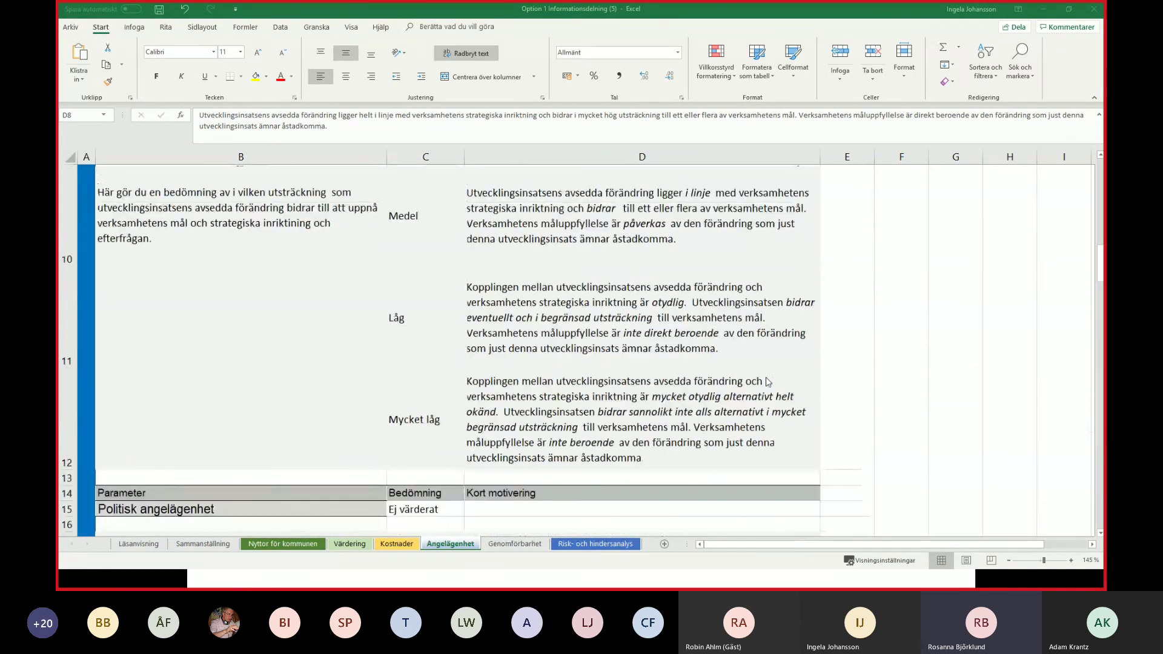
pyautogui.scroll(2, 768, 382)
pyautogui.scroll(1, 768, 382)
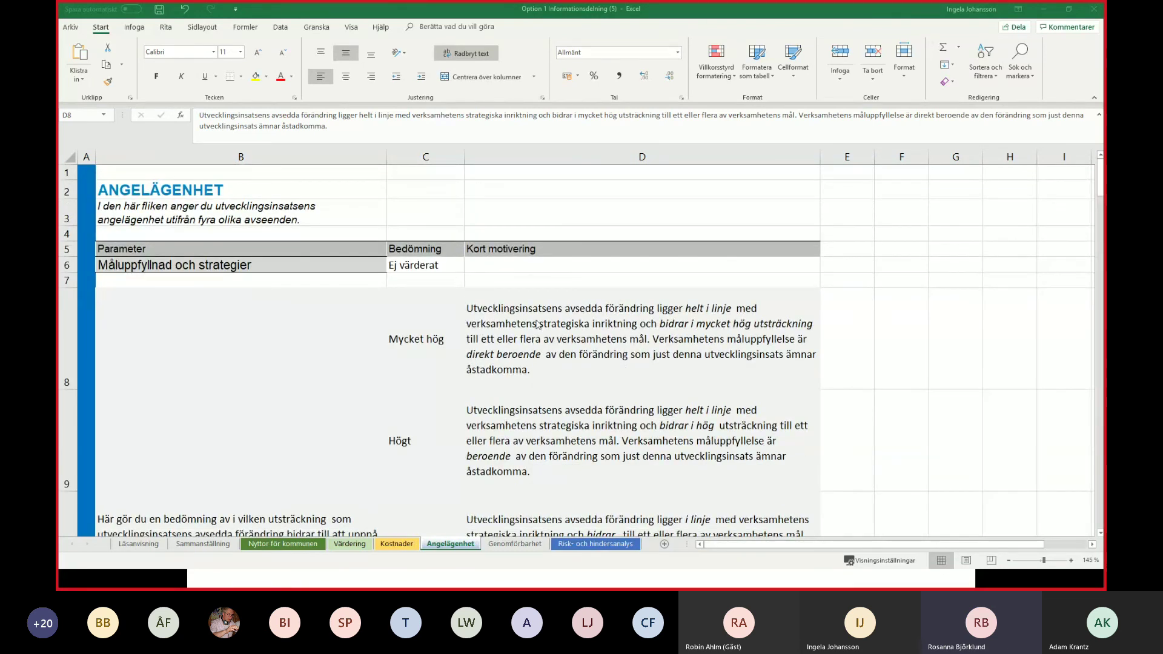
# Inspect the available Bedömning ratings for Måluppfyllnad och strategier and the guidance text describing how to assess it.
pyautogui.click(438, 267)
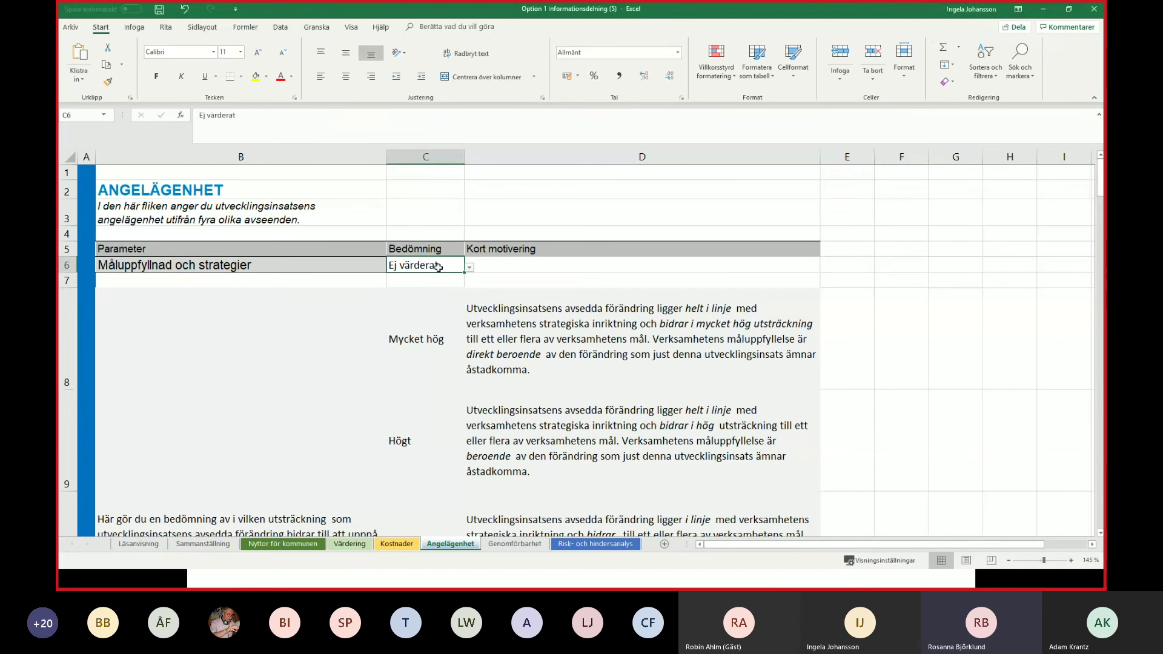
pyautogui.click(470, 267)
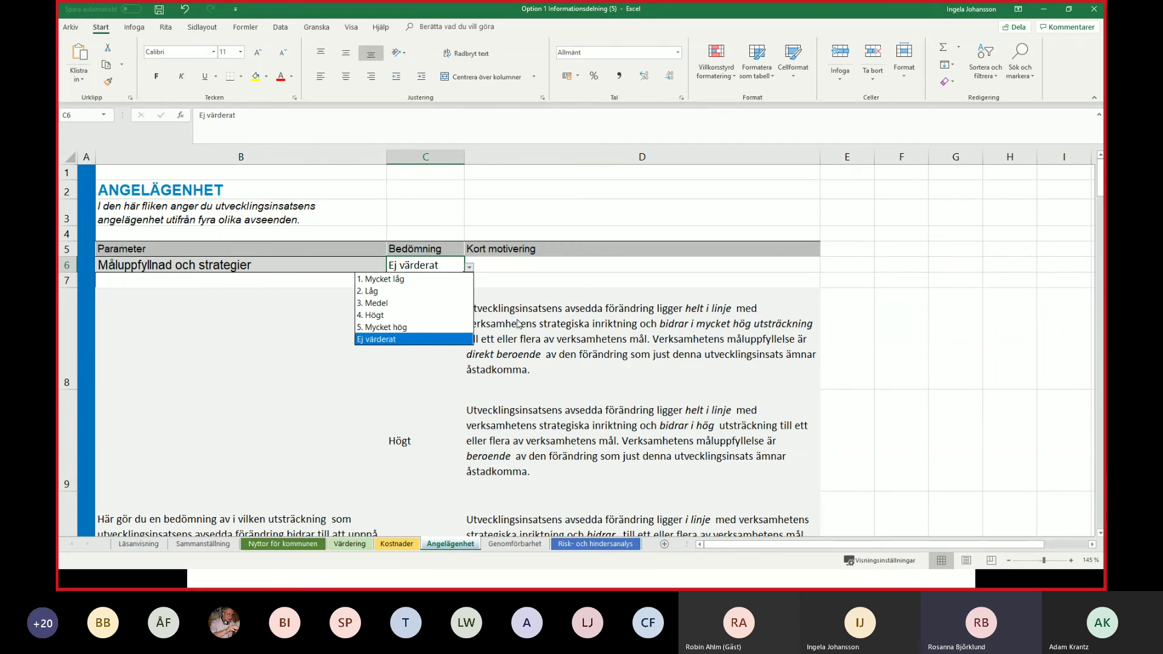
pyautogui.press('Escape')
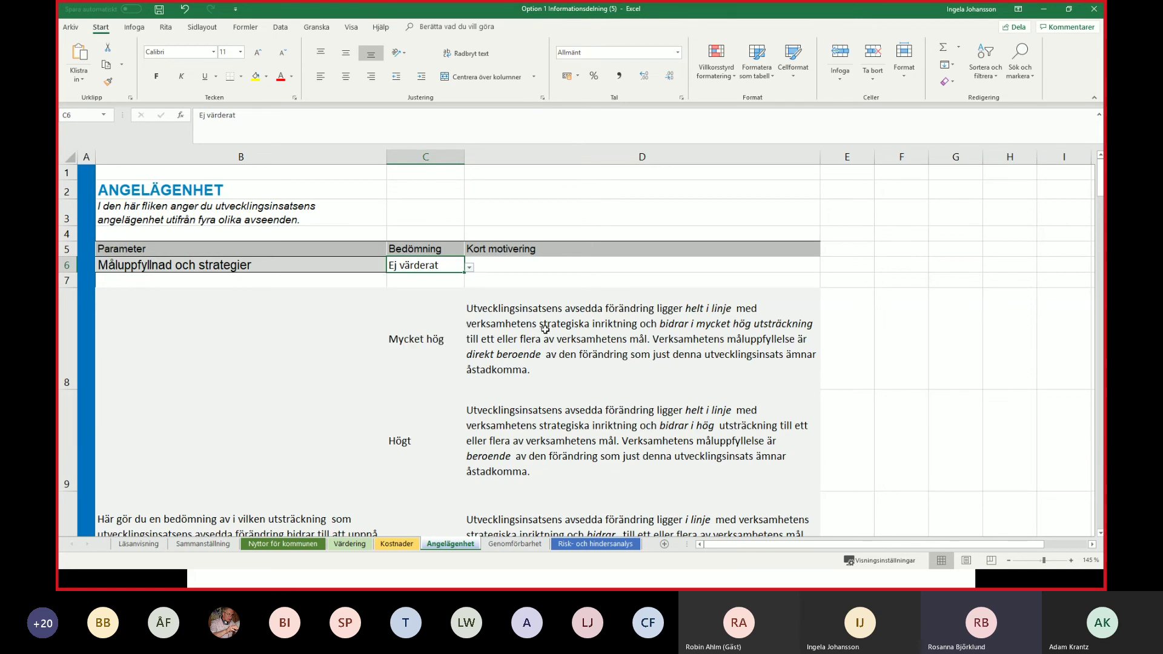
pyautogui.scroll(-2, 545, 329)
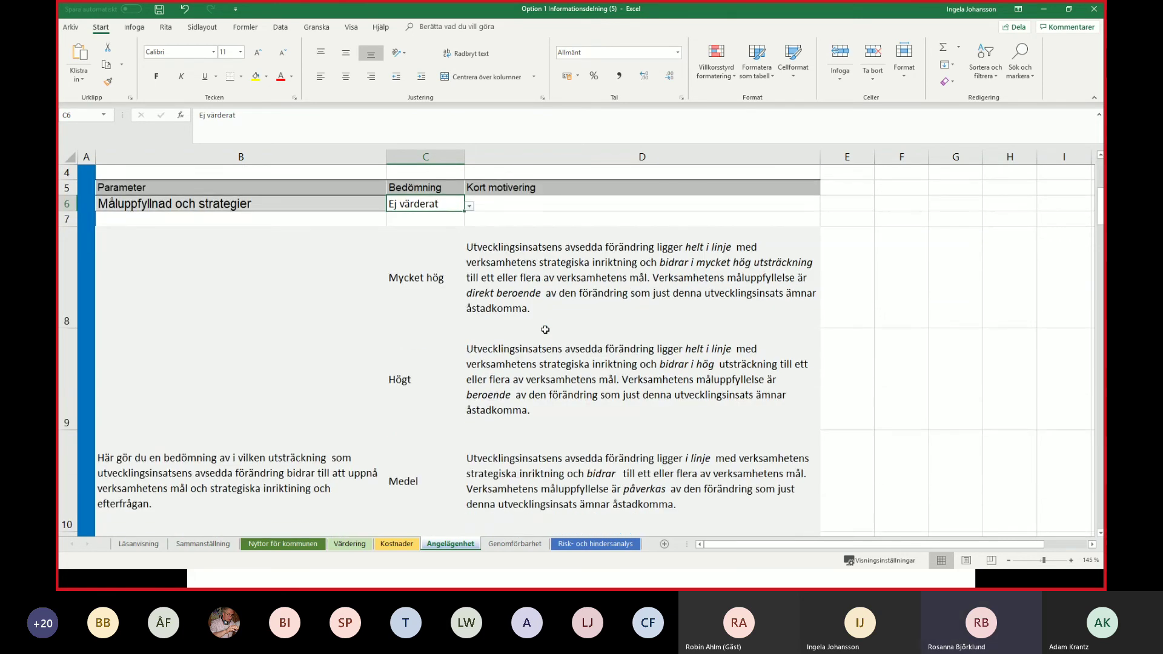
pyautogui.click(226, 428)
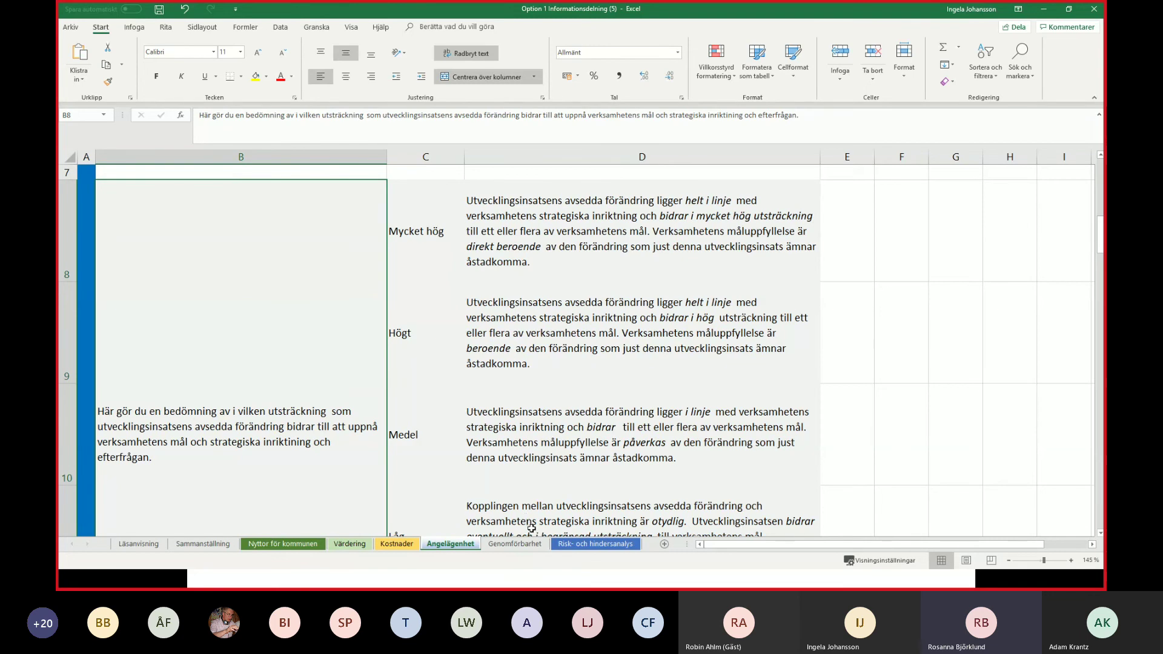
pyautogui.scroll(2, 528, 516)
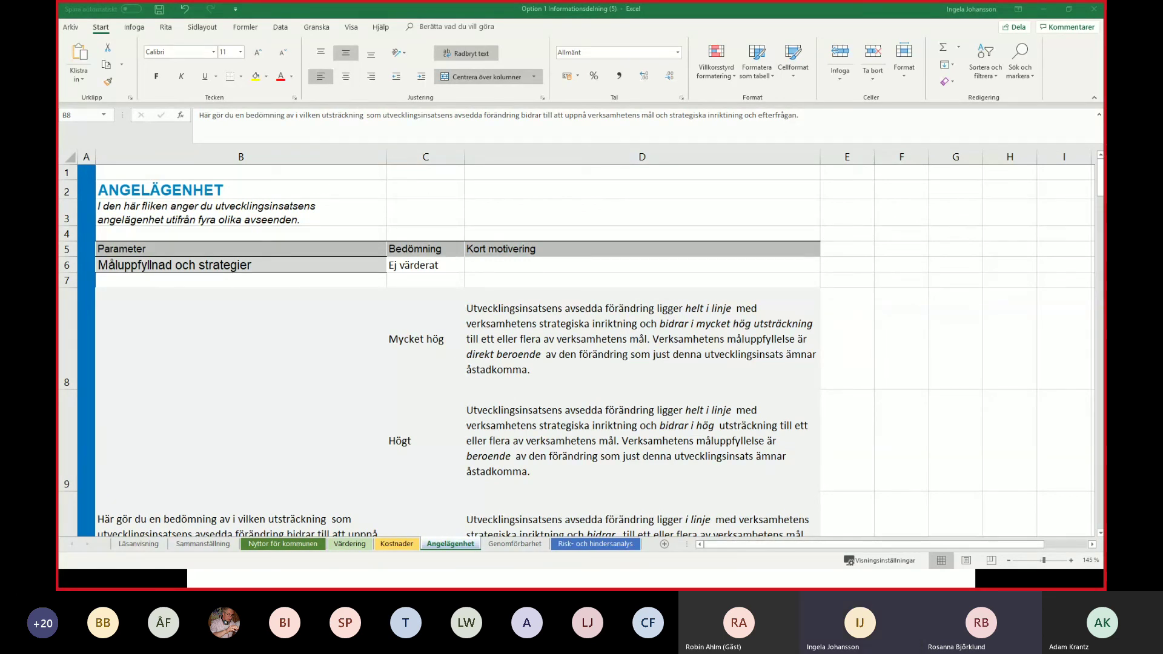
# Open the Genomförbarhet sheet and inspect the rating options for Antal involverade/berörda intressenter and the summary description cell D3.
pyautogui.click(525, 545)
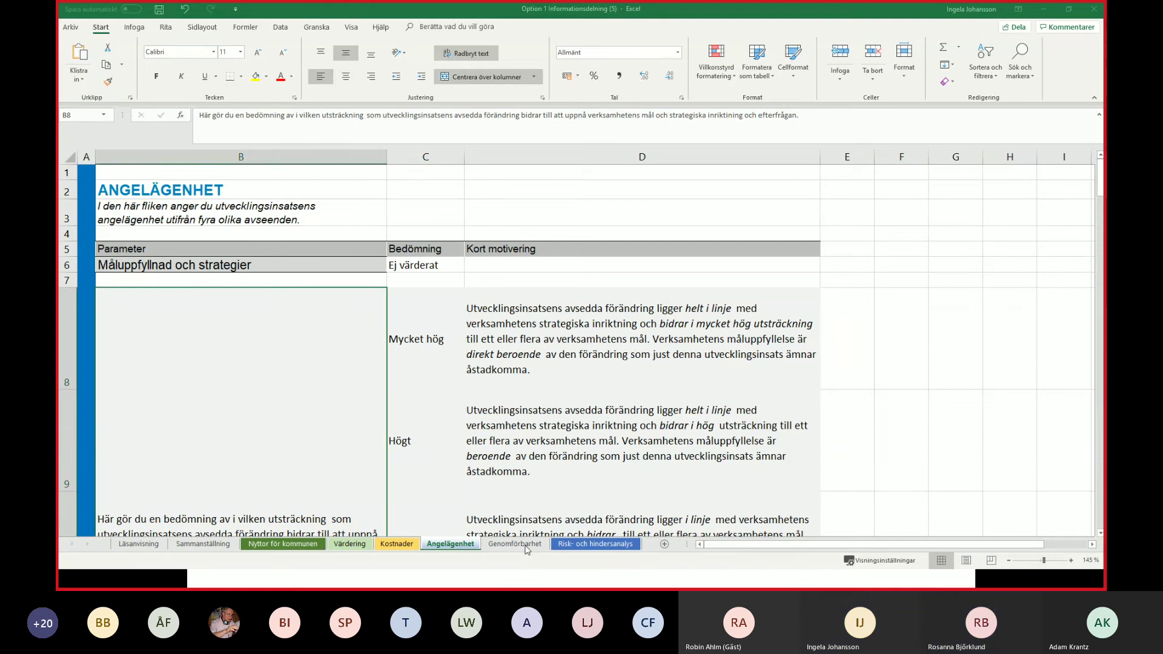
pyautogui.click(526, 545)
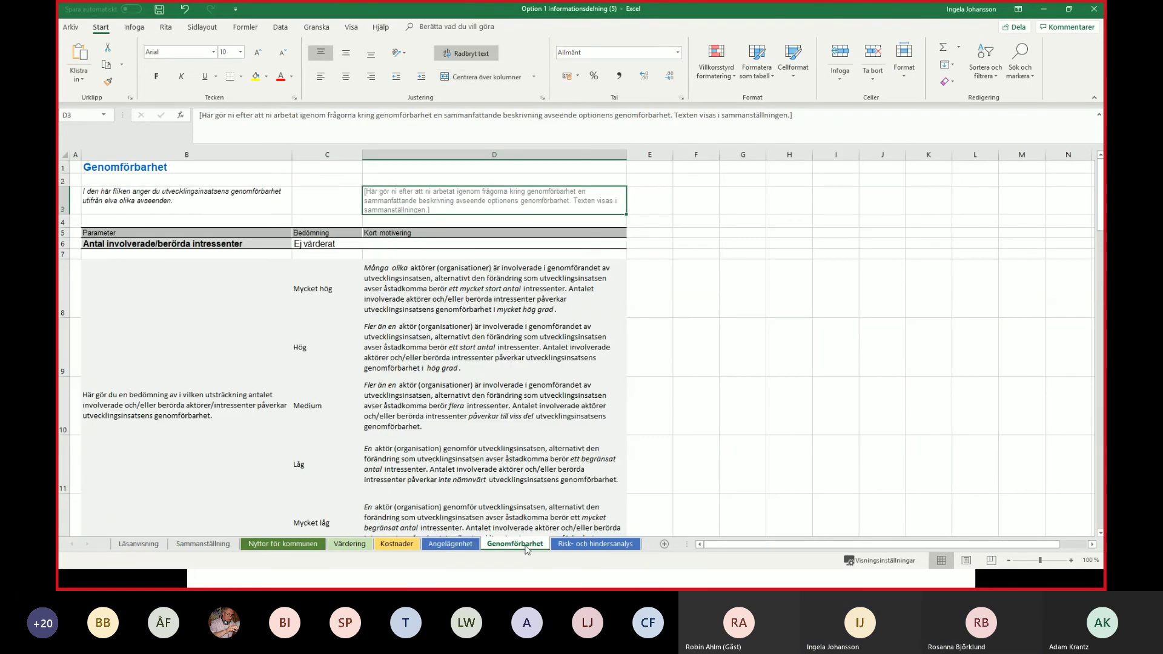
pyautogui.keyDown('ctrl'); pyautogui.scroll(3, 428, 458); pyautogui.keyUp('ctrl')
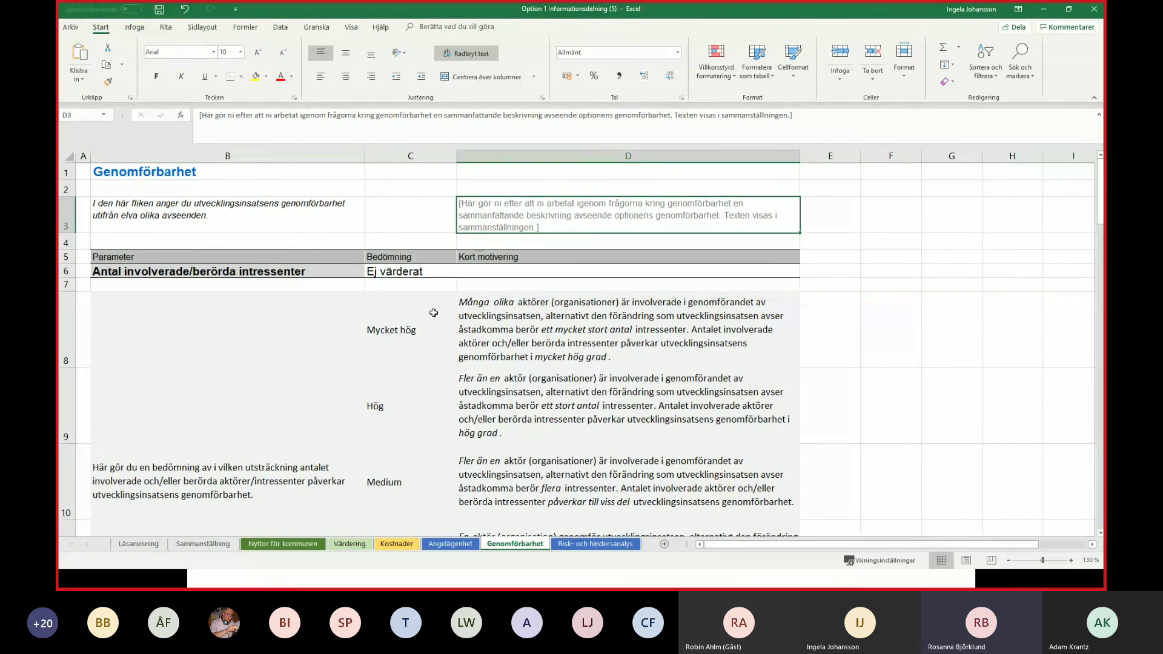
pyautogui.click(450, 273)
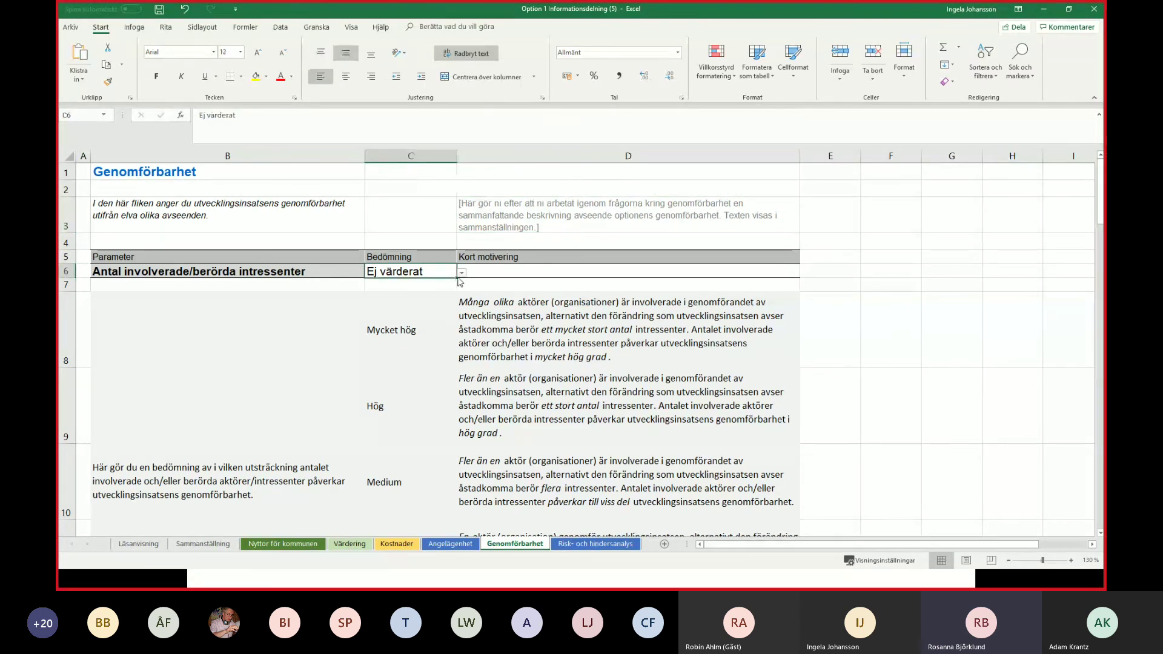
pyautogui.click(462, 274)
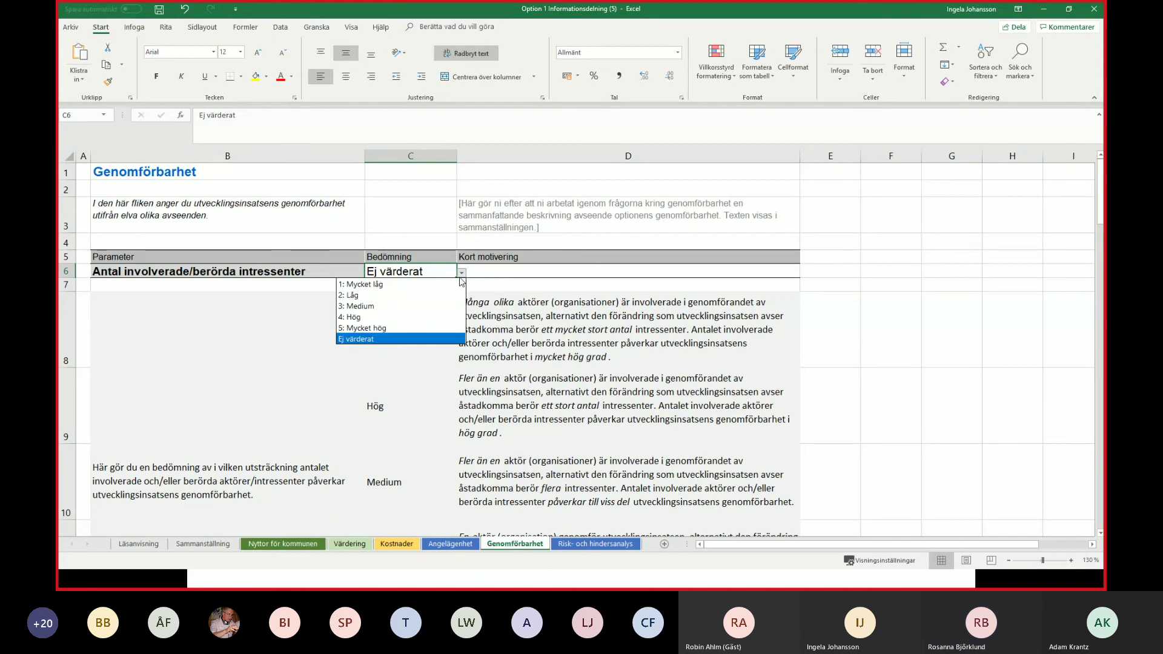
pyautogui.click(524, 216)
pyautogui.click(524, 216)
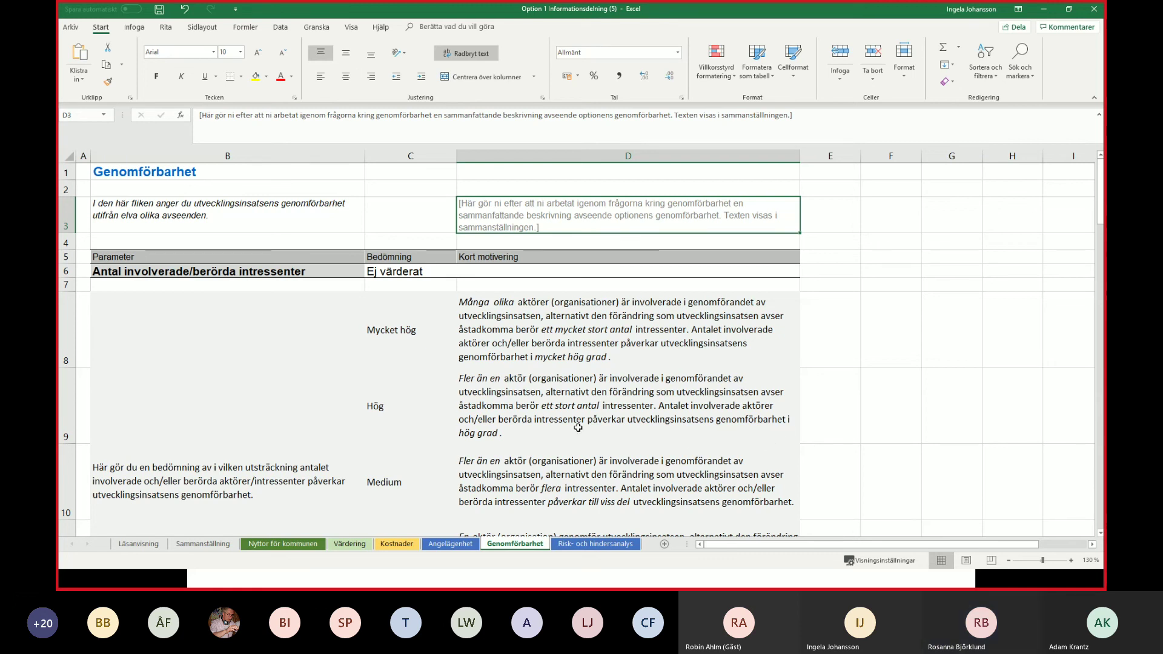
# Open the Risk- och hindersanalys sheet and review the listed risks and their comments from the first column.
pyautogui.click(562, 541)
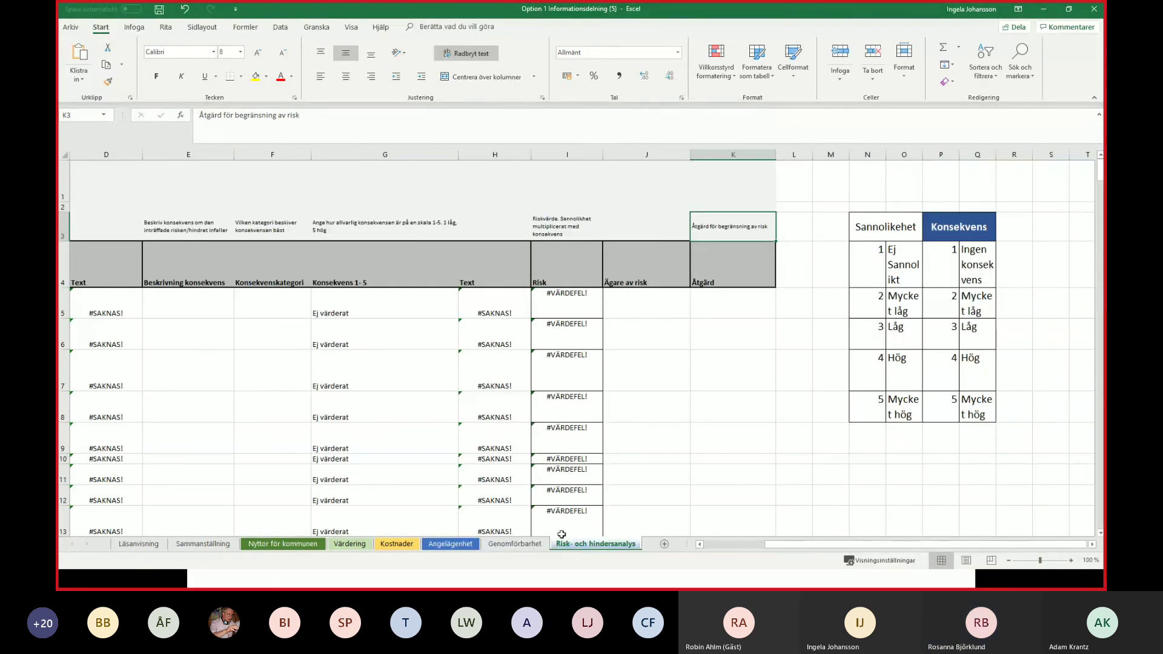
pyautogui.click(110, 315)
pyautogui.press('Home')
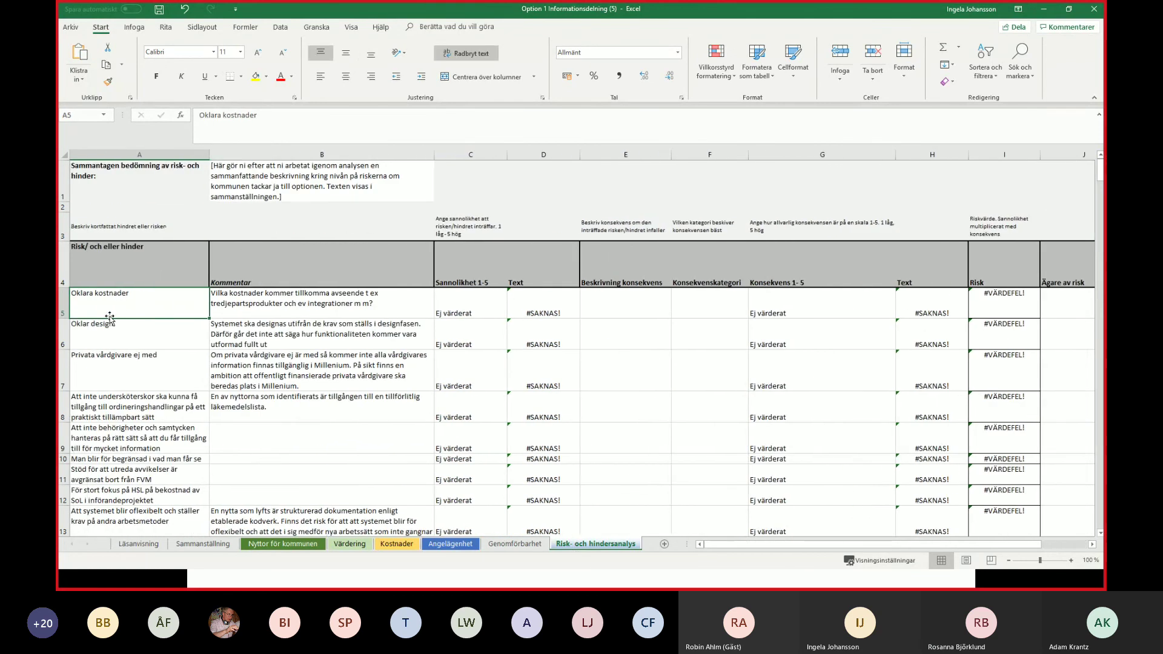
pyautogui.scroll(3, 112, 314)
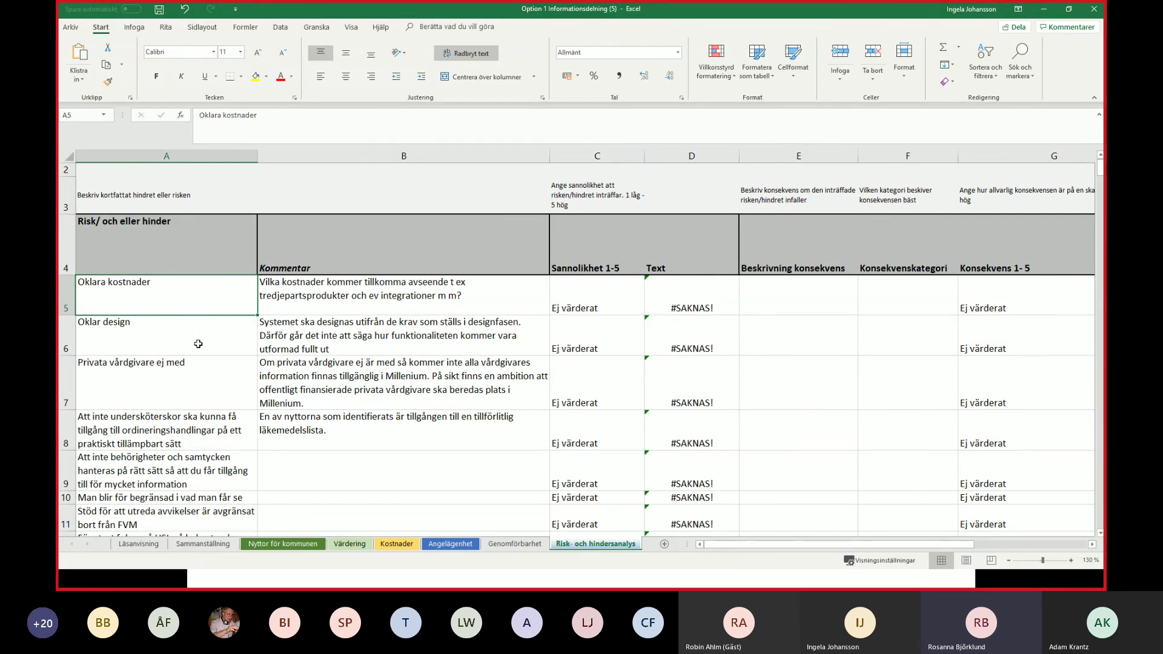
pyautogui.click(297, 299)
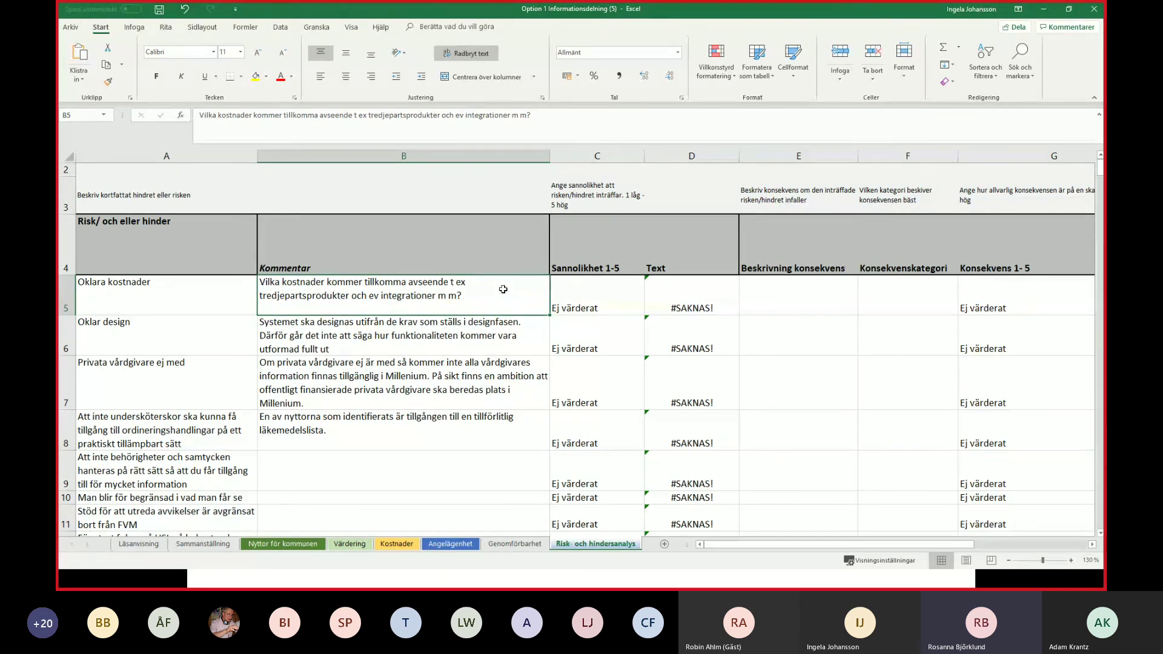
pyautogui.scroll(-2, 419, 352)
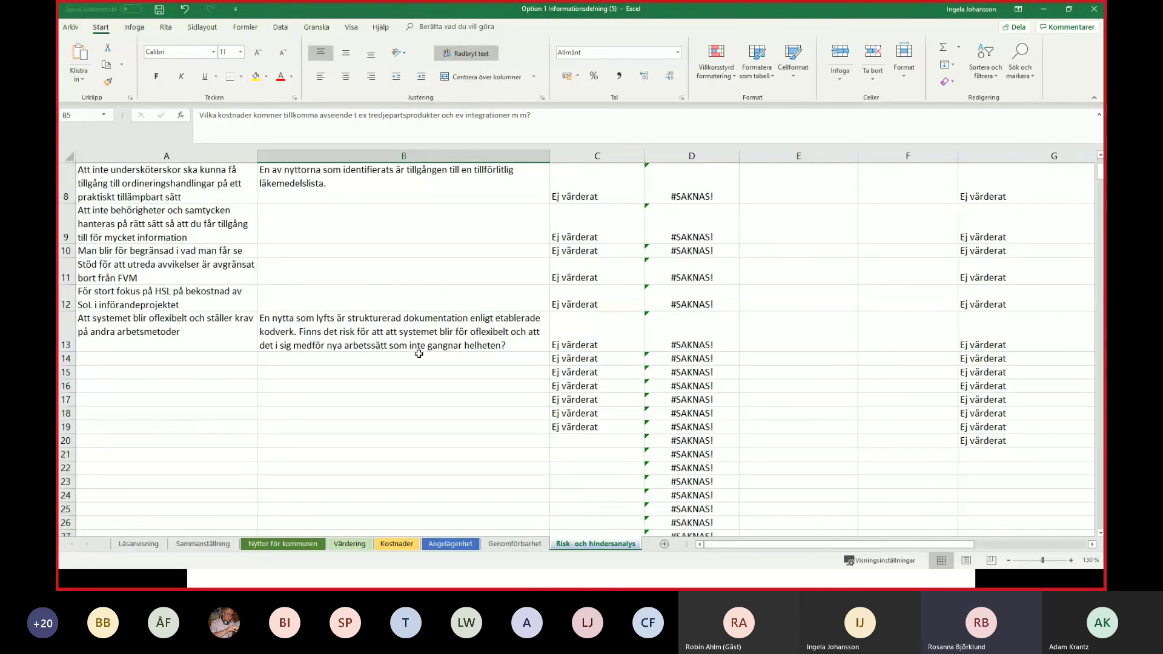
pyautogui.scroll(3, 418, 353)
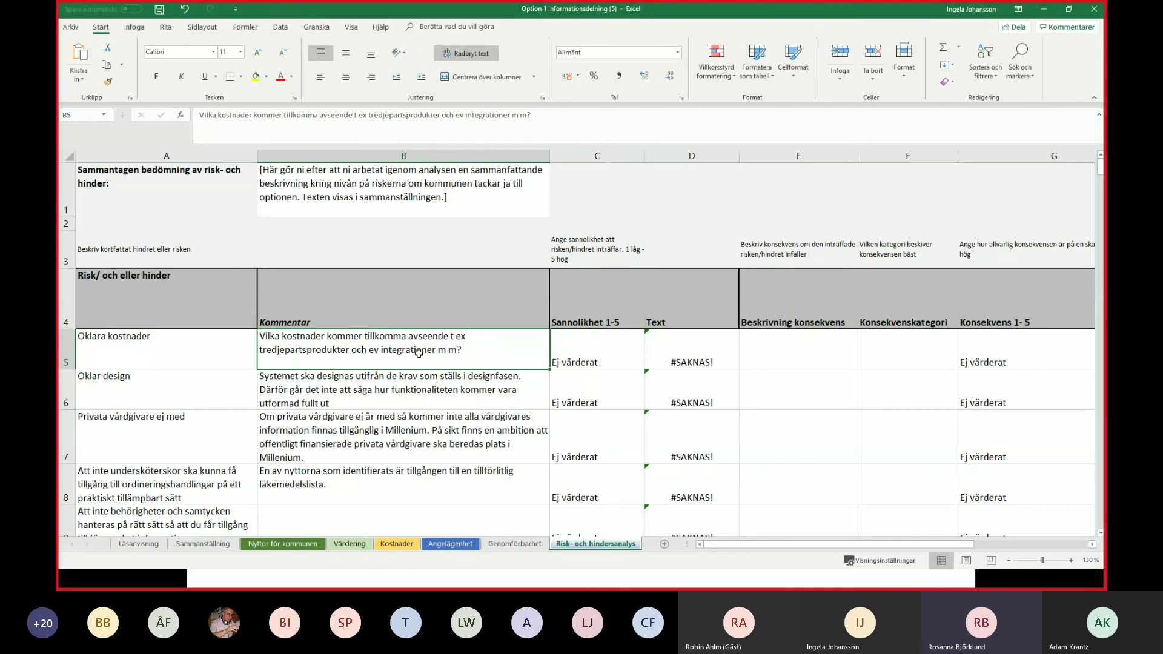
# Set Sannolikhet 1-5 for the risk Oklara kostnader to 2 and select its Beskrivning konsekvens cell.
pyautogui.click(582, 354)
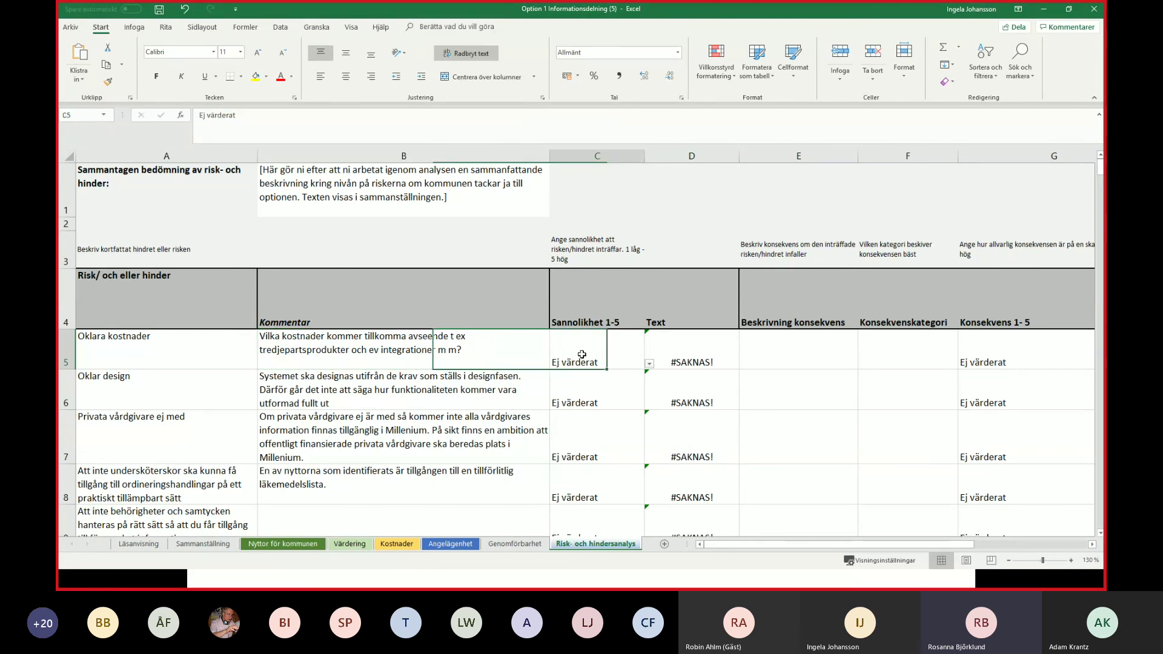
pyautogui.click(650, 364)
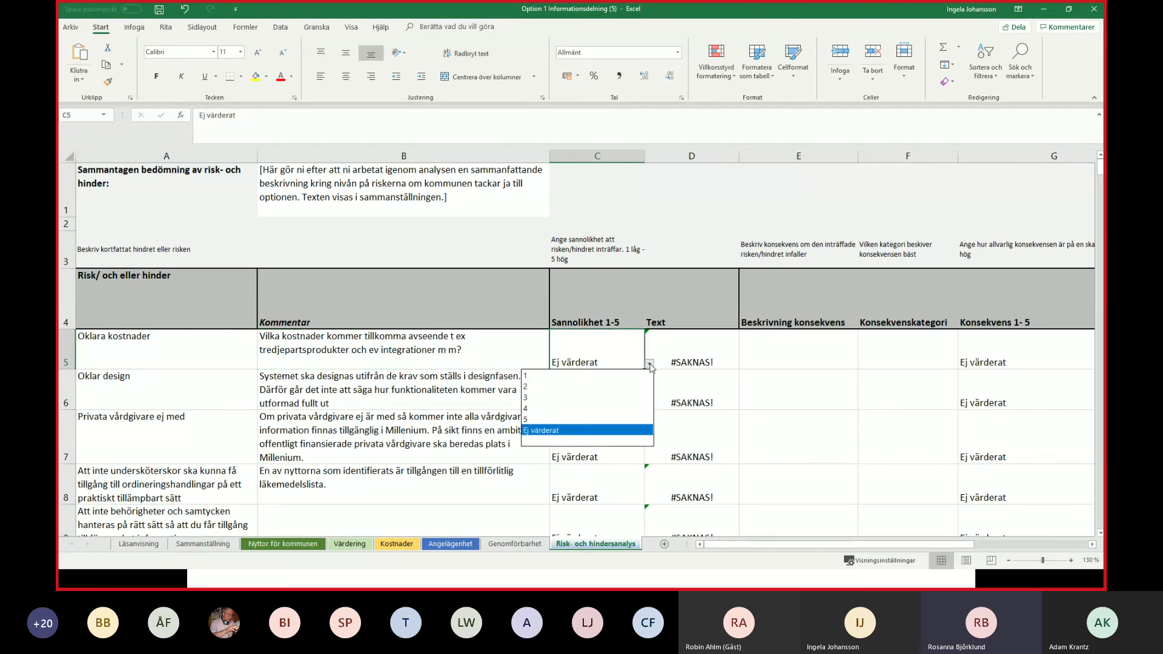
pyautogui.click(627, 386)
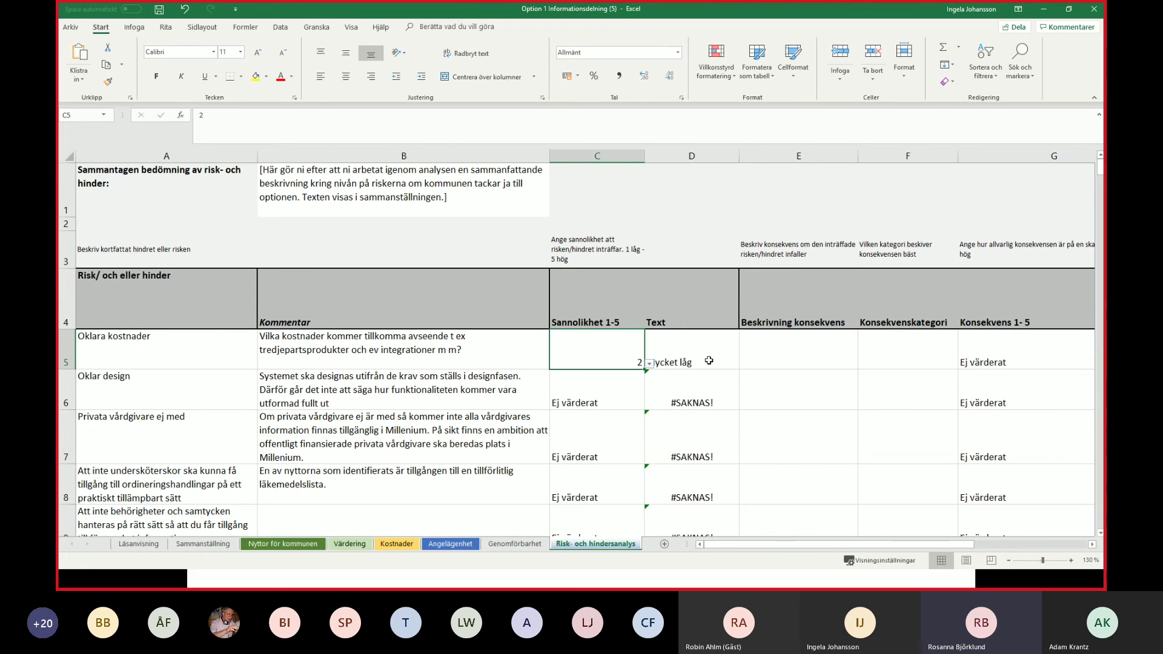
pyautogui.click(799, 364)
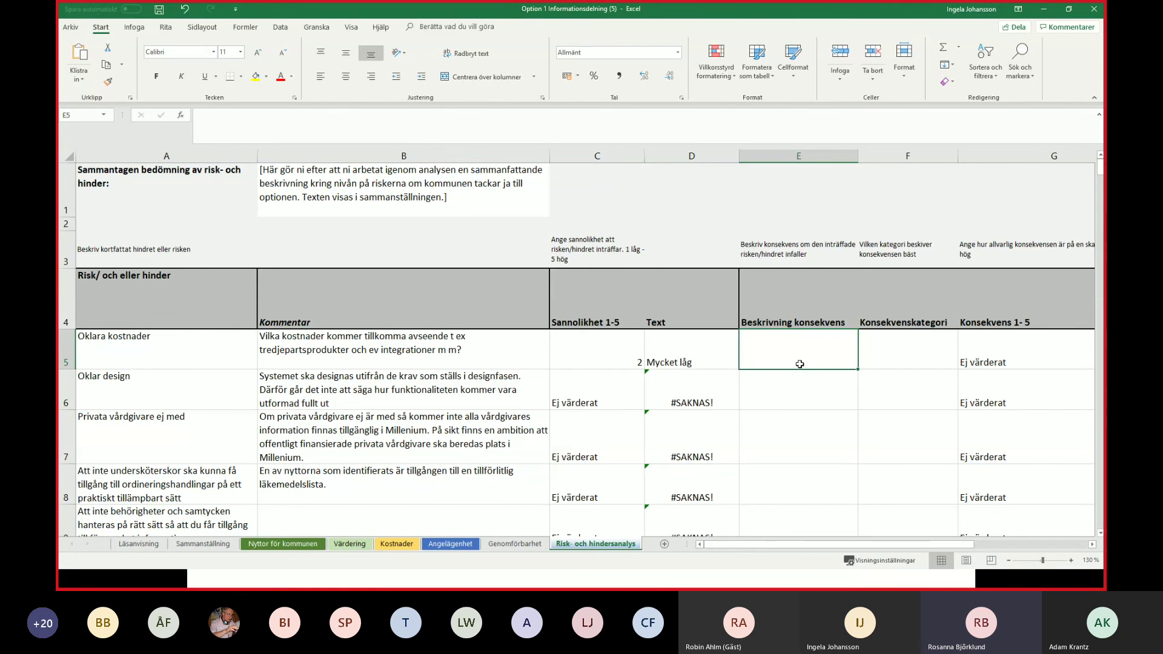
# Set Konsekvens 1-5 for the risk Oklara kostnader to 5.
pyautogui.press('Right')
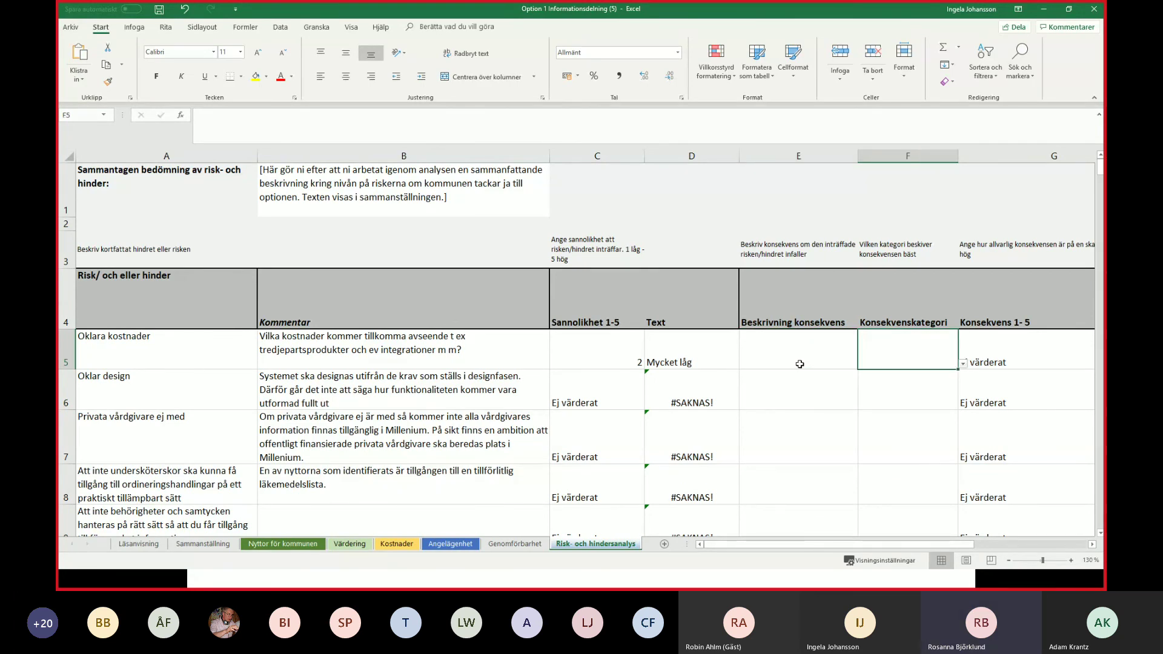
pyautogui.press('Right')
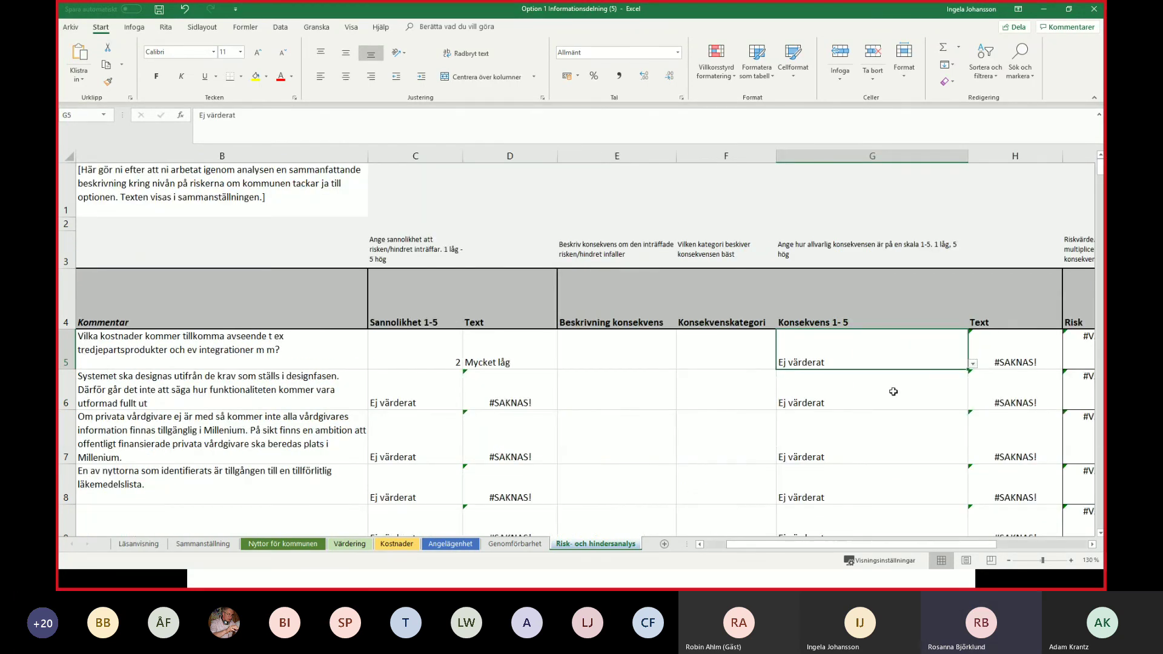
pyautogui.click(973, 365)
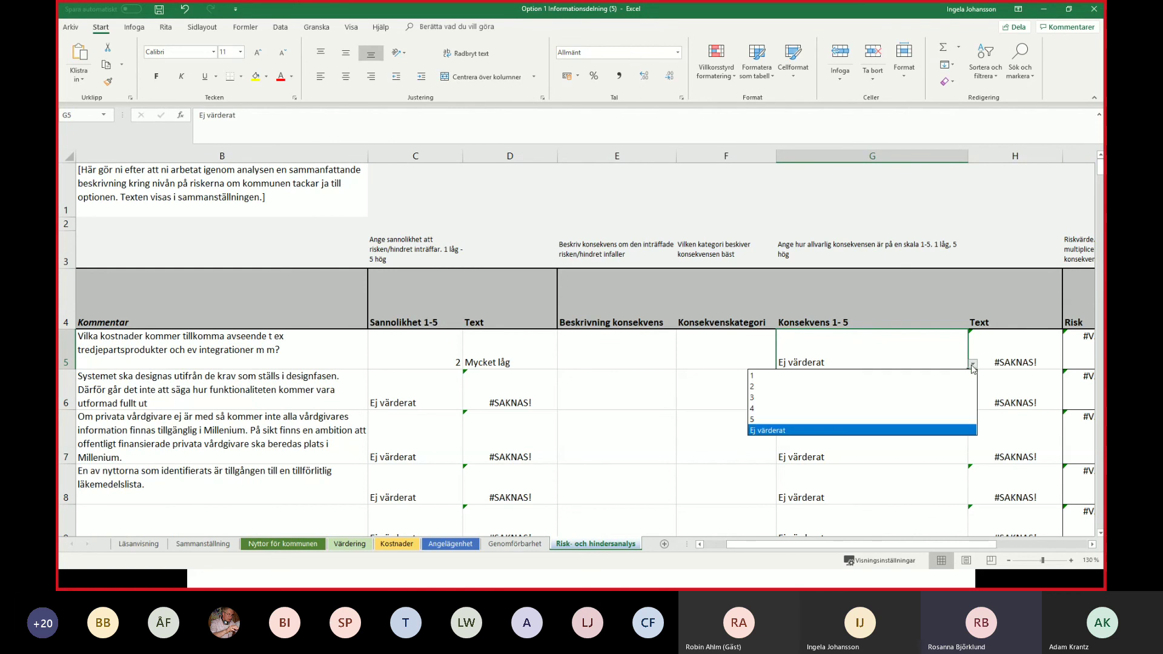
pyautogui.click(931, 419)
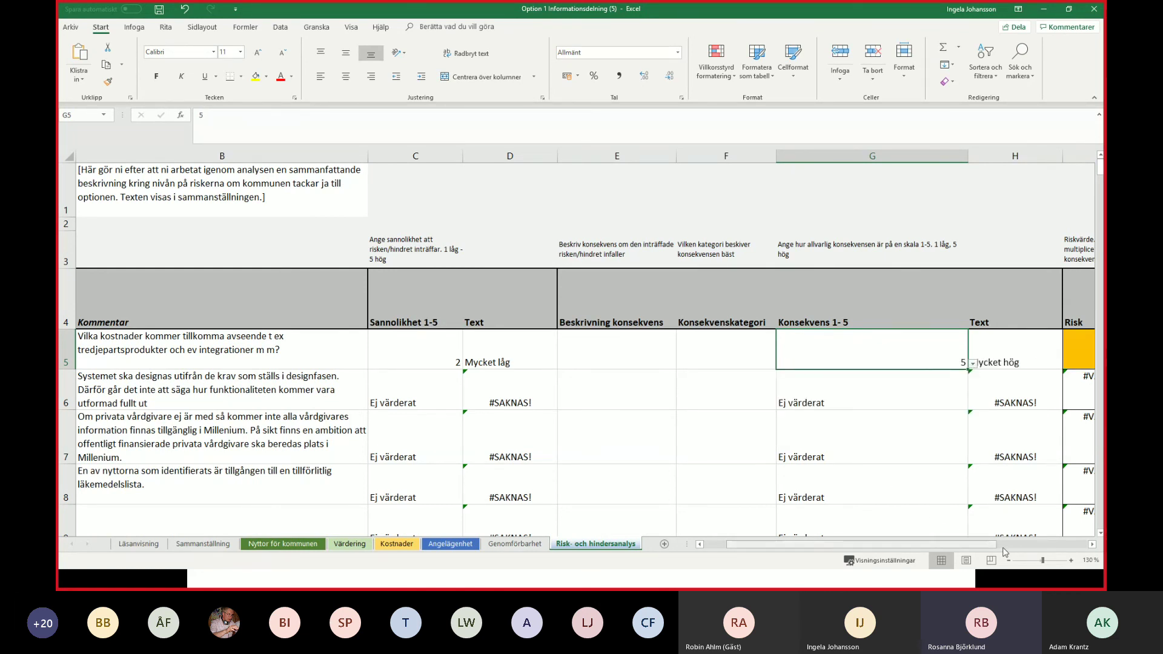
# Review the Risk, Ägare av risk and Åtgärd columns for Oklara kostnader, and select the overall risk assessment text in B1.
pyautogui.click(1094, 545)
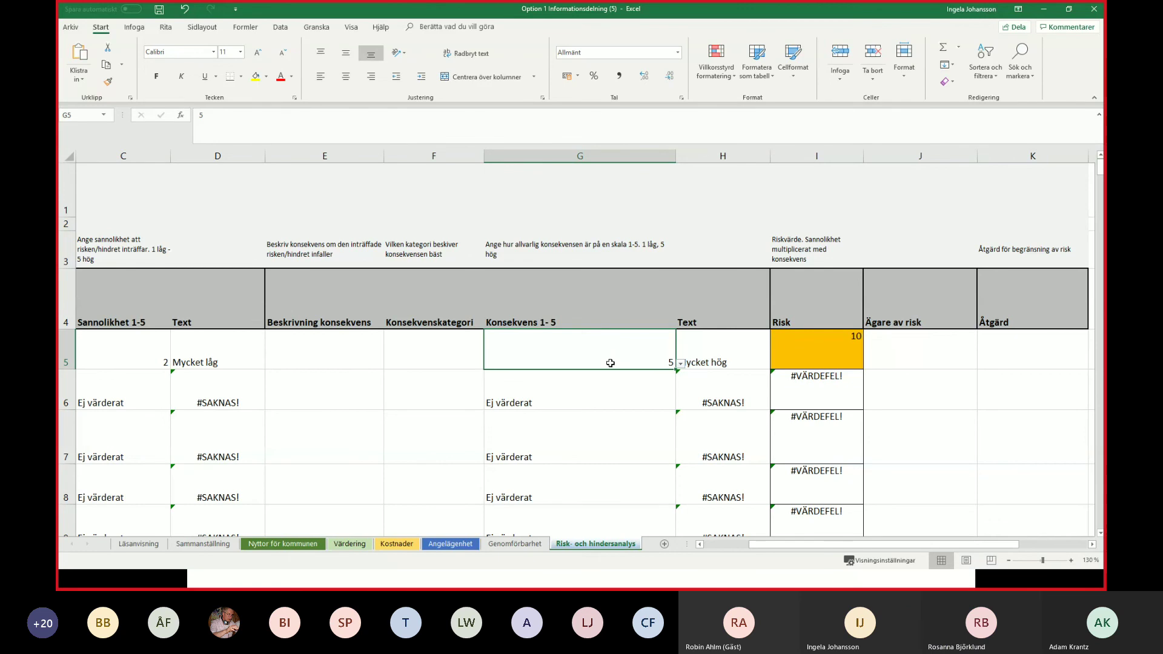
pyautogui.press('Left')
pyautogui.press('Left')
pyautogui.press('Left')
pyautogui.press('Left')
pyautogui.press('Left')
pyautogui.press('Left')
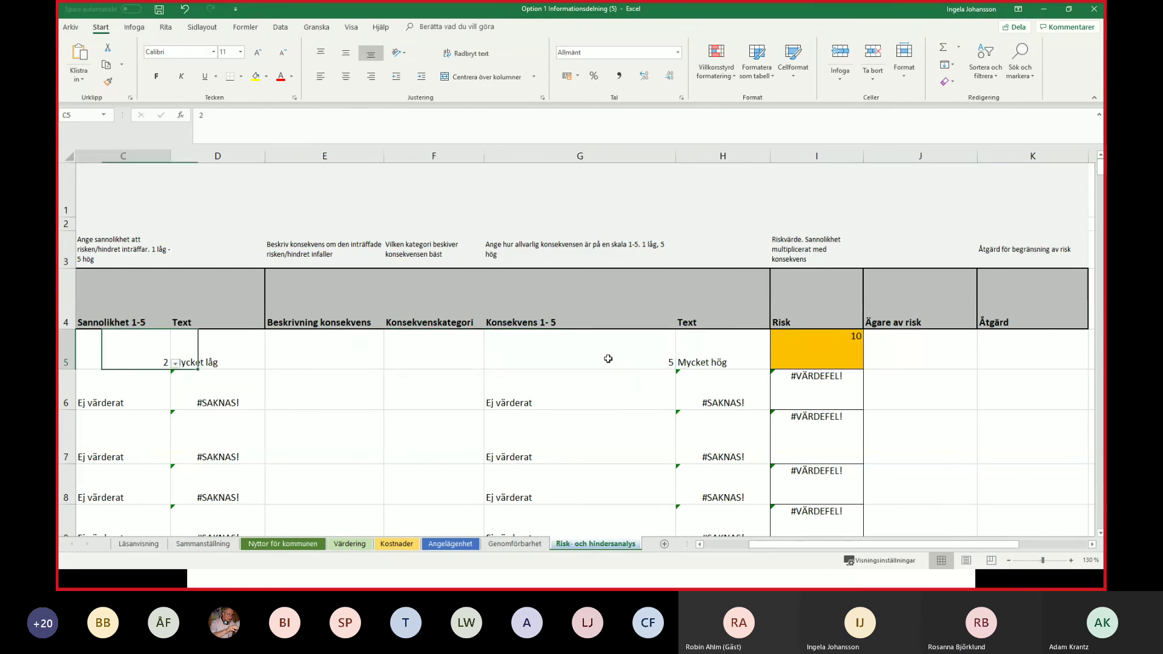
pyautogui.click(425, 187)
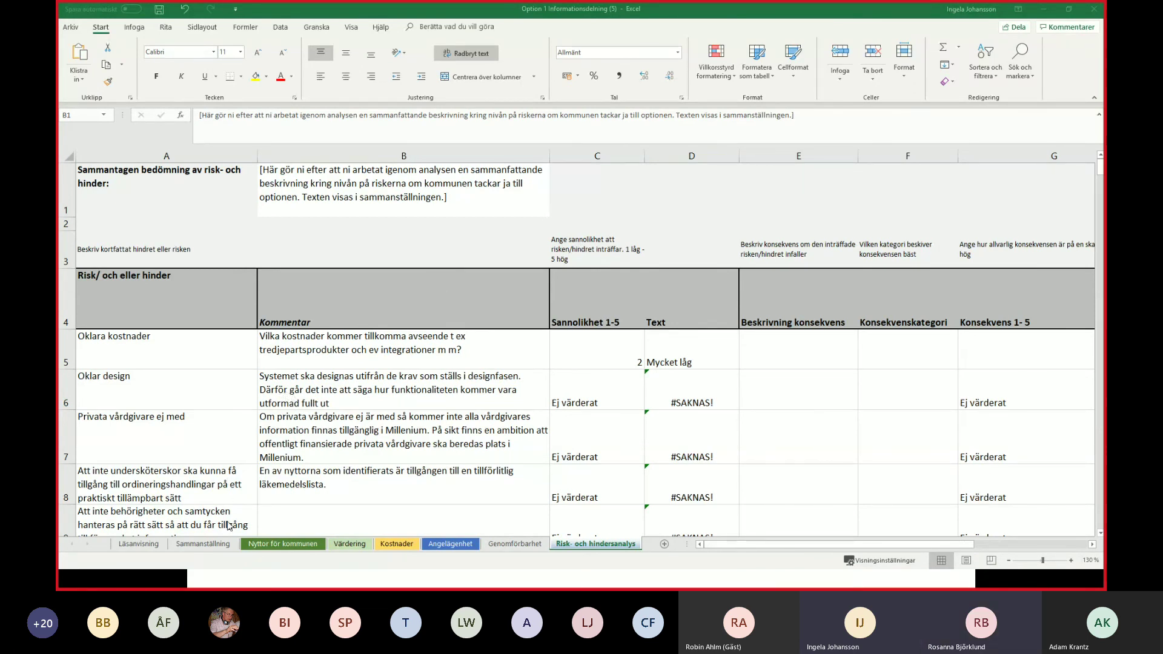
# Open the Sammanställning sheet and look over its Nyttor, Kostnader, Angelägenhet and Genomförbarhet sections.
pyautogui.click(226, 552)
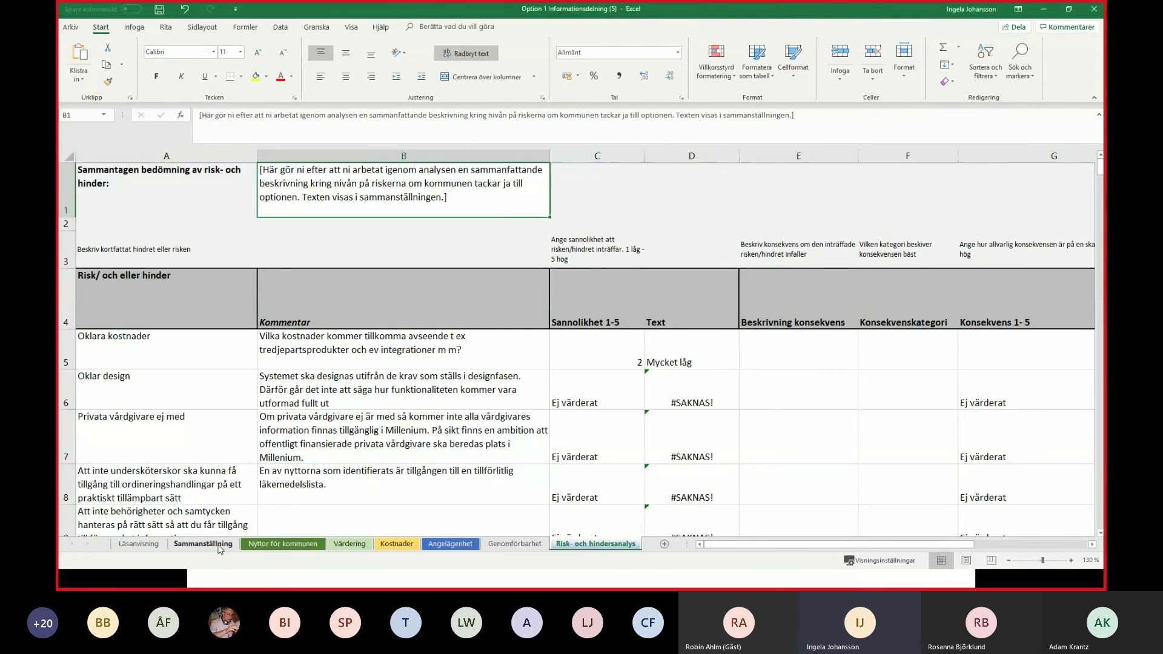
pyautogui.scroll(6, 317, 436)
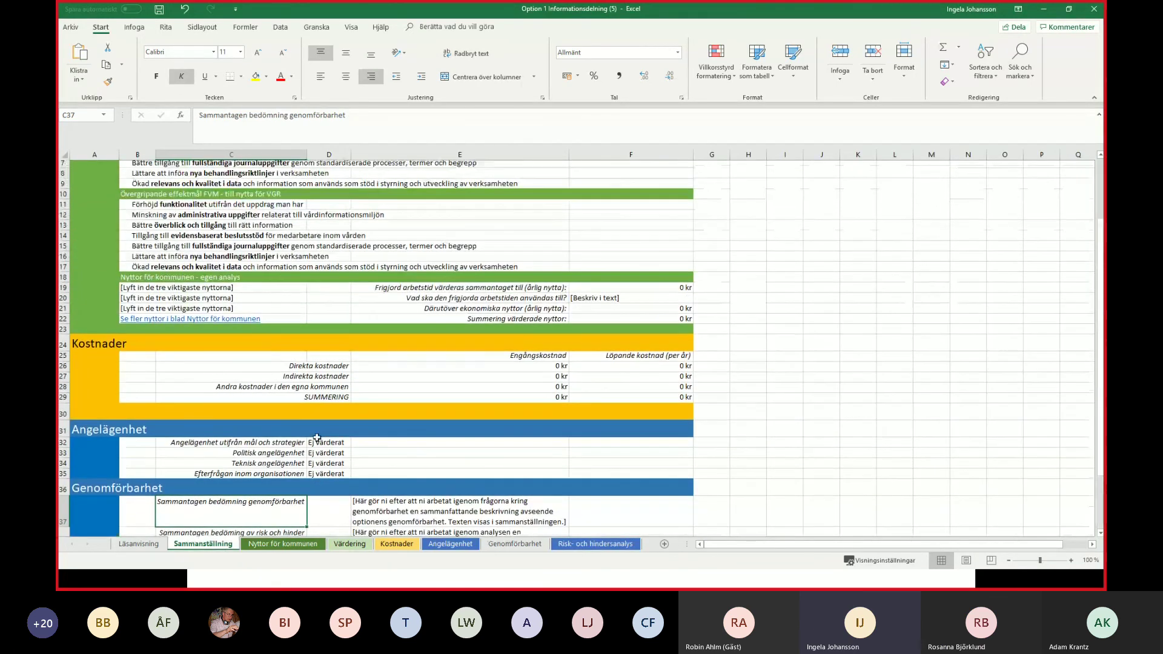
pyautogui.scroll(2, 317, 438)
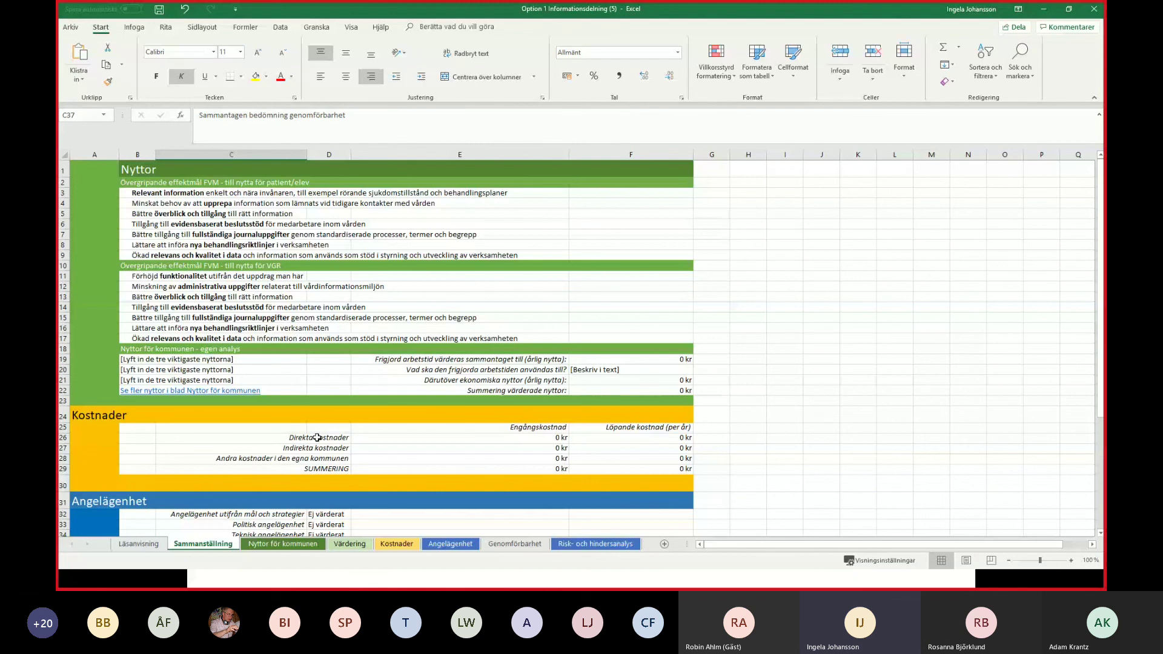
pyautogui.scroll(-2, 317, 438)
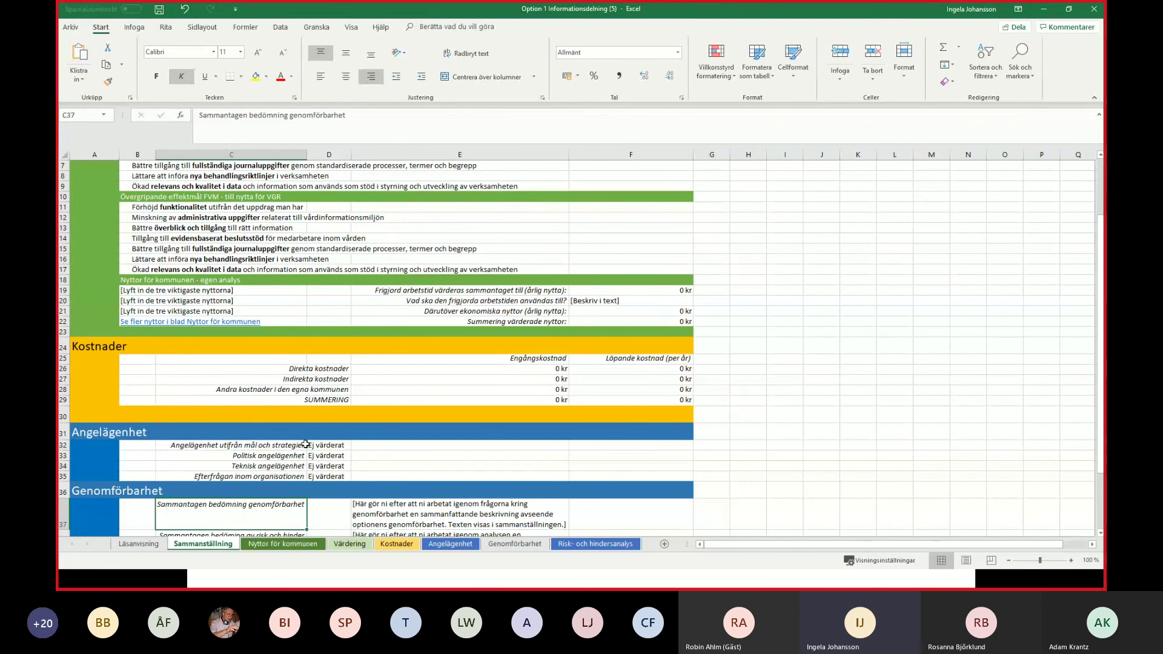
pyautogui.scroll(2, 306, 444)
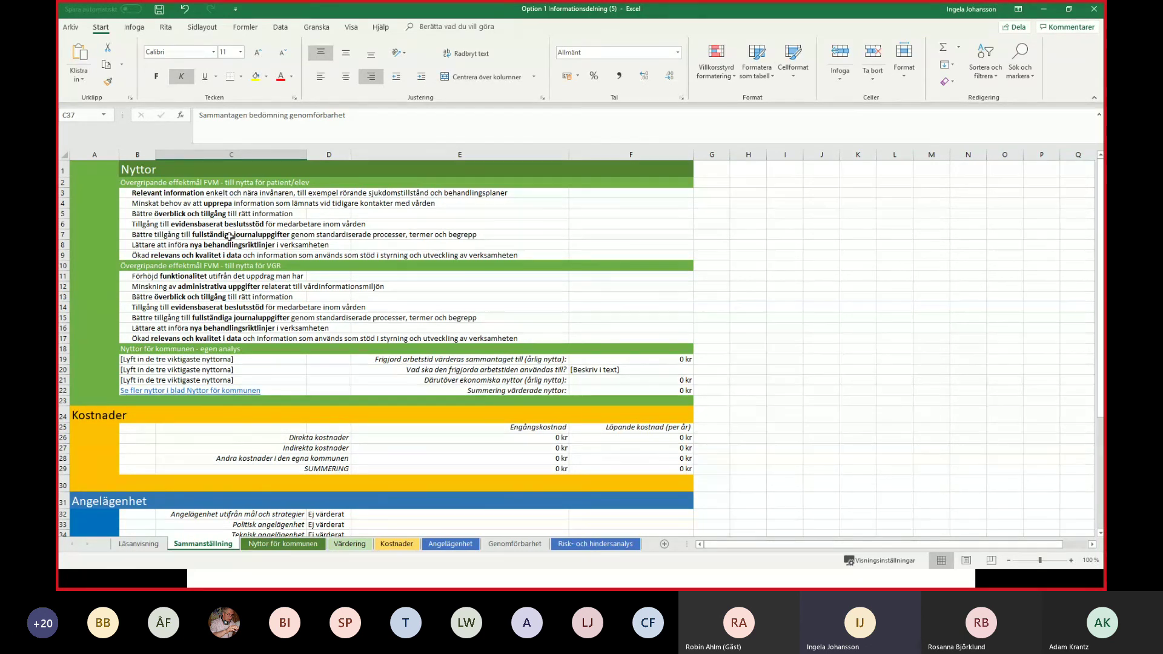
# Go through the Nyttor effect goals for patient/elev and VGR row by row, ending on the municipality's first key benefit in B19.
pyautogui.click(184, 193)
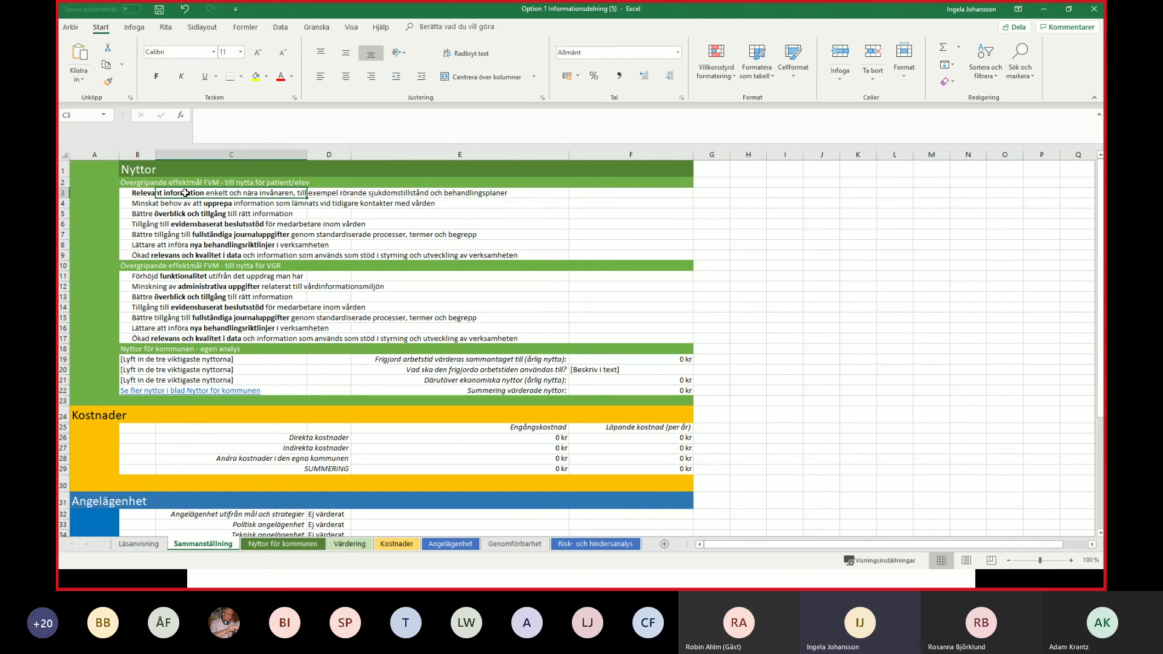
pyautogui.press('Down')
pyautogui.press('Down')
pyautogui.press('Down')
pyautogui.press('Down')
pyautogui.press('Down')
pyautogui.press('Down')
pyautogui.press('Down')
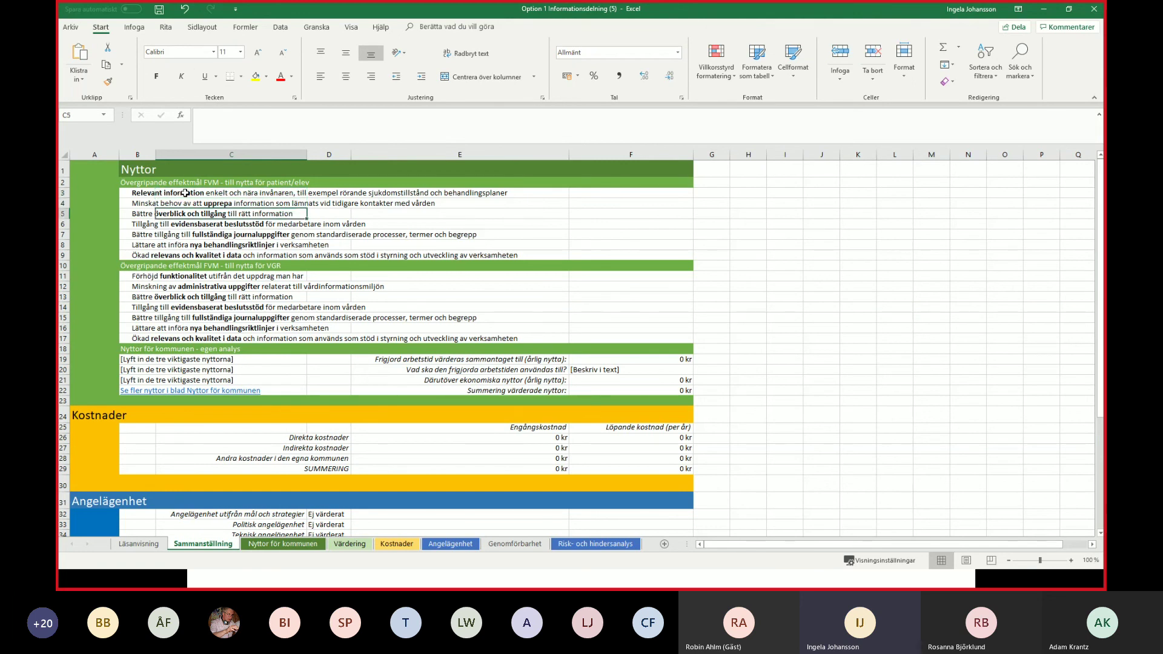
pyautogui.press('Down')
pyautogui.press('Down')
pyautogui.press('Down')
pyautogui.press('Down')
pyautogui.press('Down')
pyautogui.press('Down')
pyautogui.press('Down')
pyautogui.press('Down')
pyautogui.press('Down')
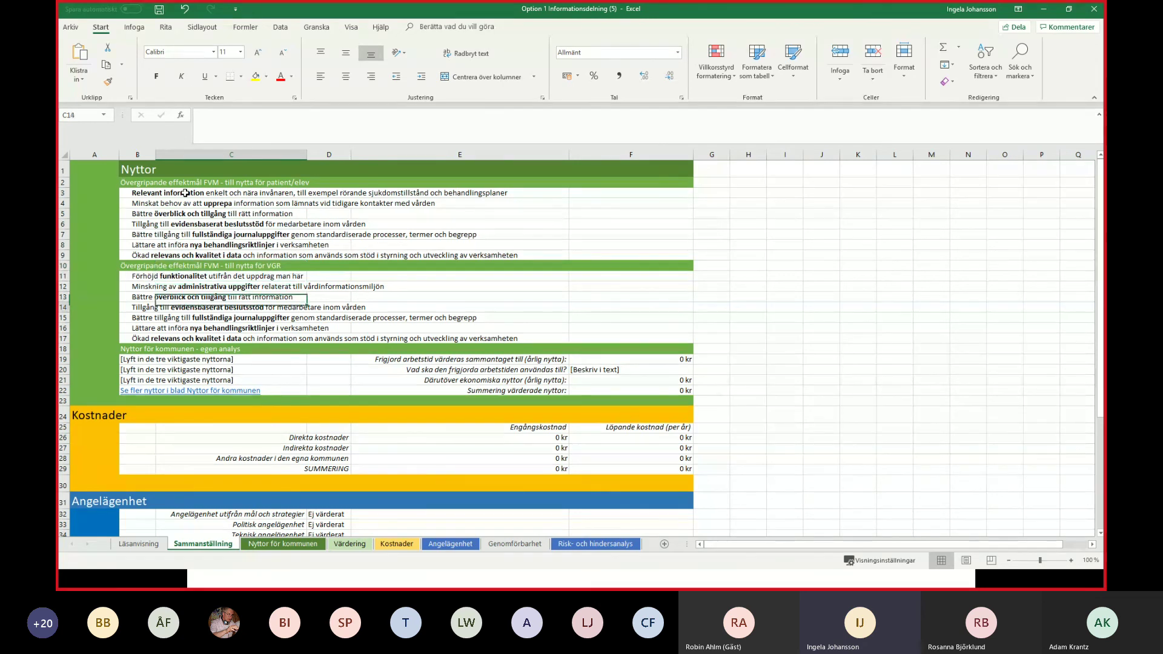
pyautogui.press('Left')
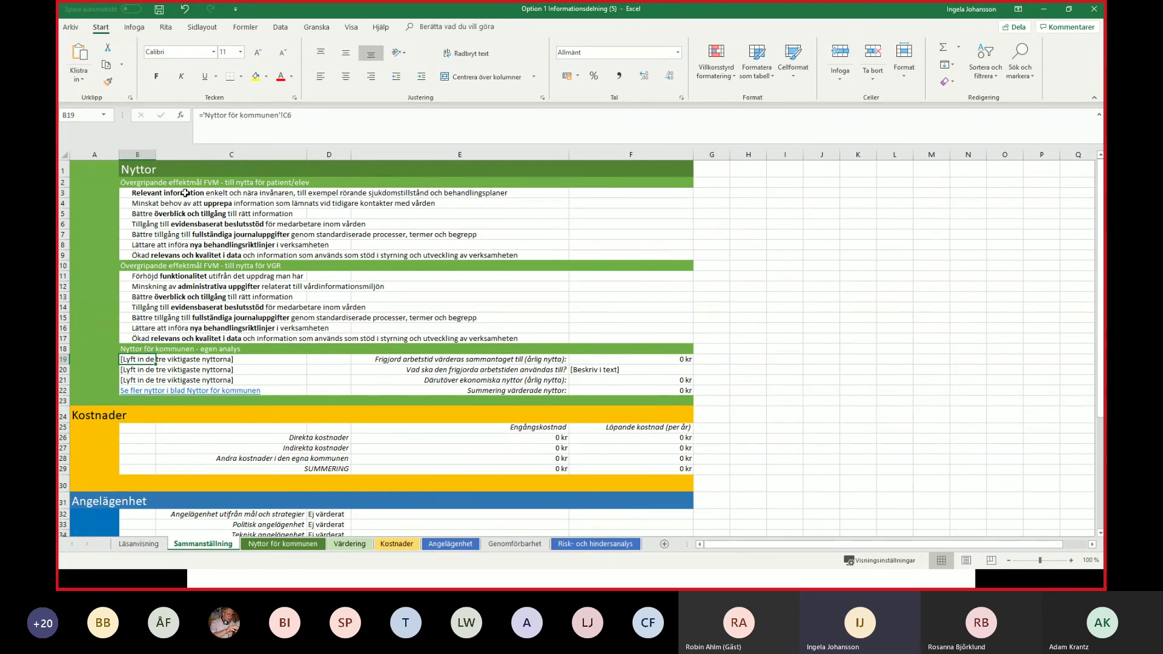
# Go back up through the listed Nyttor to the heading Övergripande effektmål FVM - till nytta för patient/elev in B2.
pyautogui.press('Up')
pyautogui.press('Up')
pyautogui.press('Up')
pyautogui.press('Up')
pyautogui.press('Up')
pyautogui.press('Up')
pyautogui.press('Up')
pyautogui.press('Up')
pyautogui.press('Up')
pyautogui.press('Up')
pyautogui.press('Up')
pyautogui.press('Up')
pyautogui.press('Up')
pyautogui.press('Up')
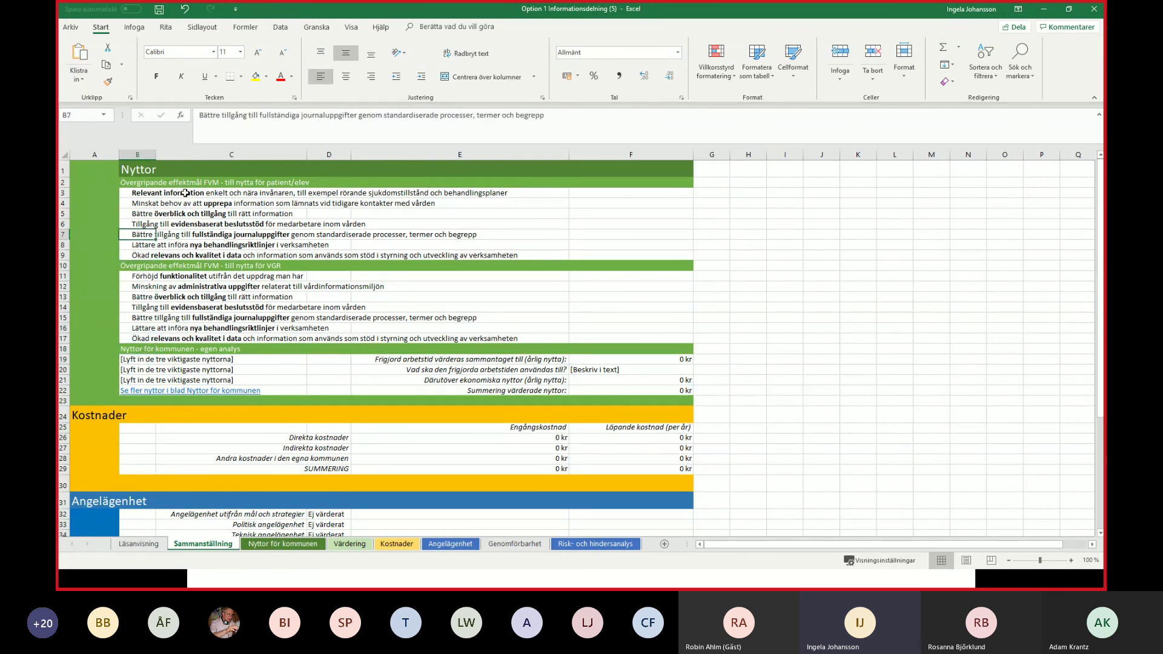
pyautogui.press('Up')
pyautogui.press('Up')
pyautogui.press('Up')
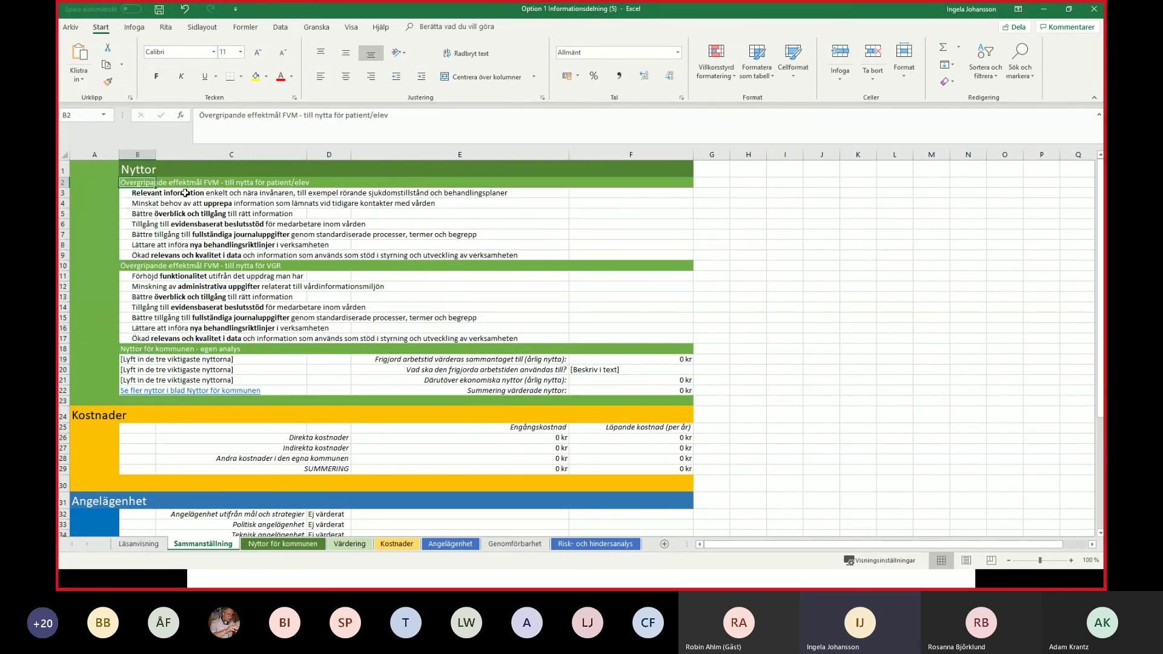